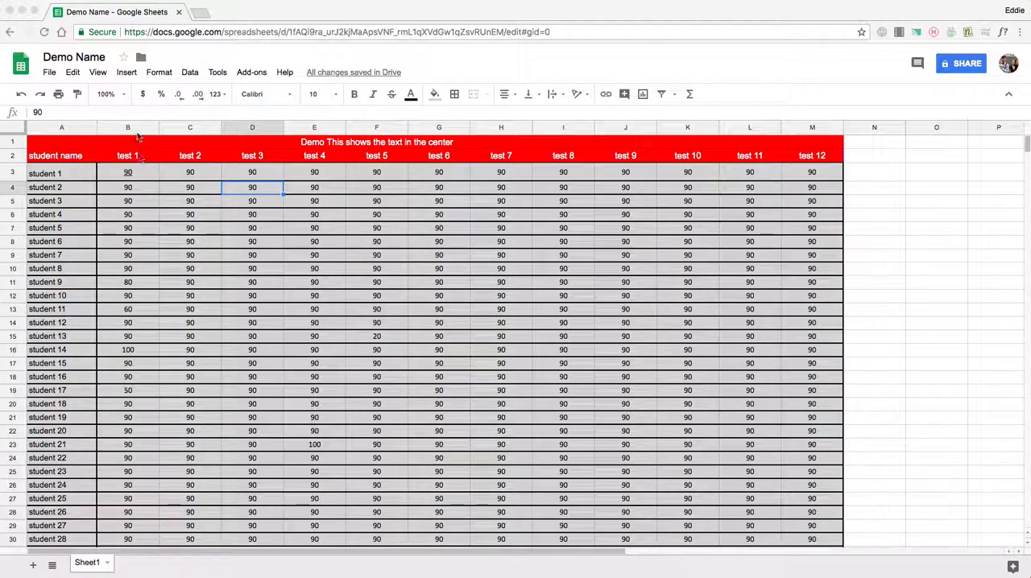
left_click(152, 177)
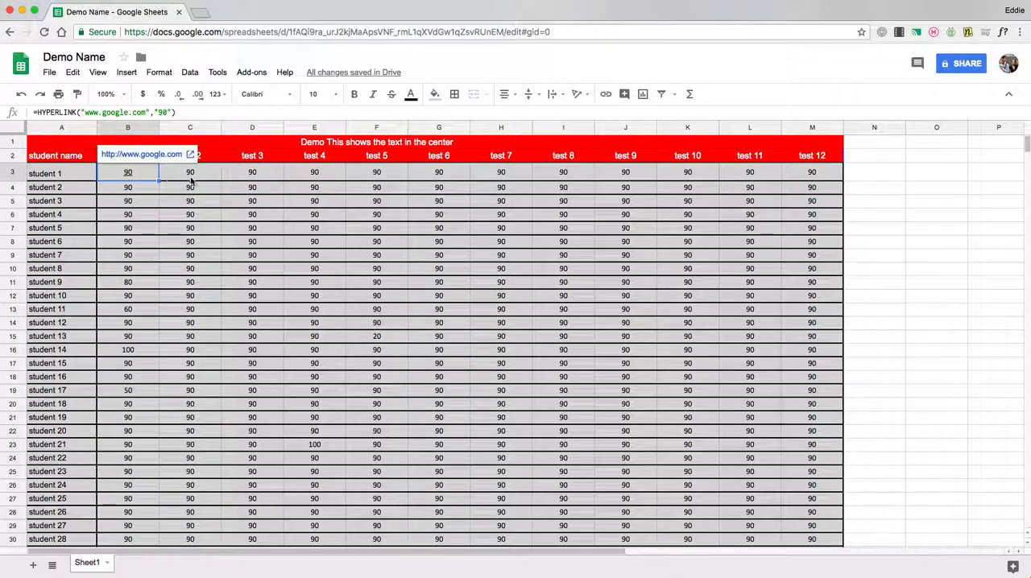
left_click(246, 202)
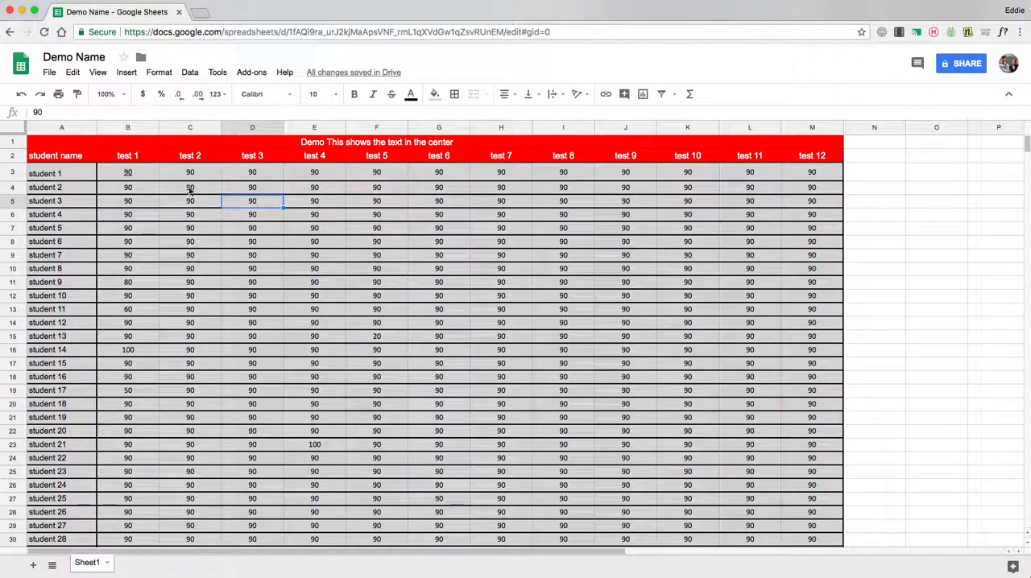
left_click(149, 128)
left_click_drag(148, 129, 835, 125)
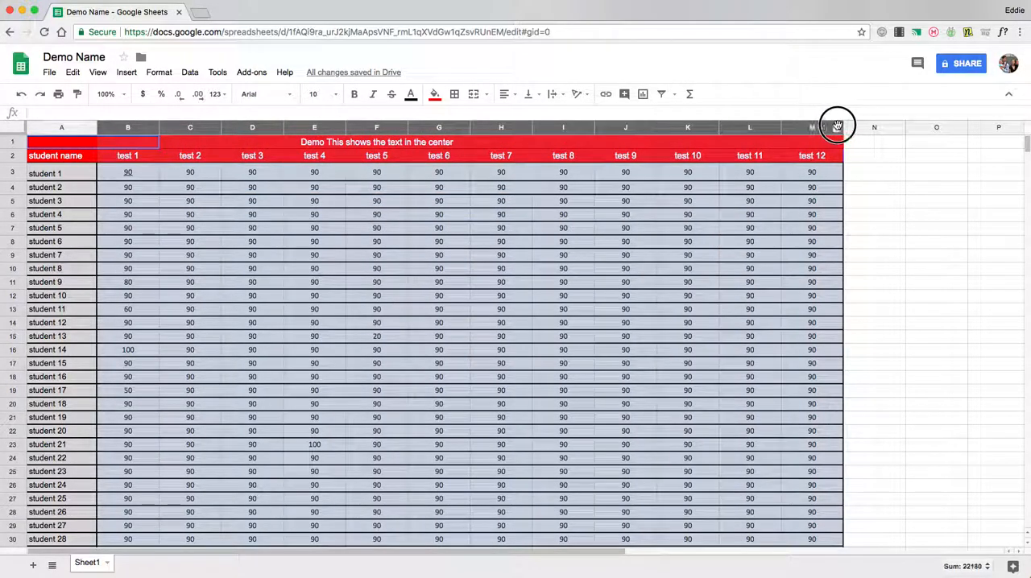
scroll(823, 298, "down", 5)
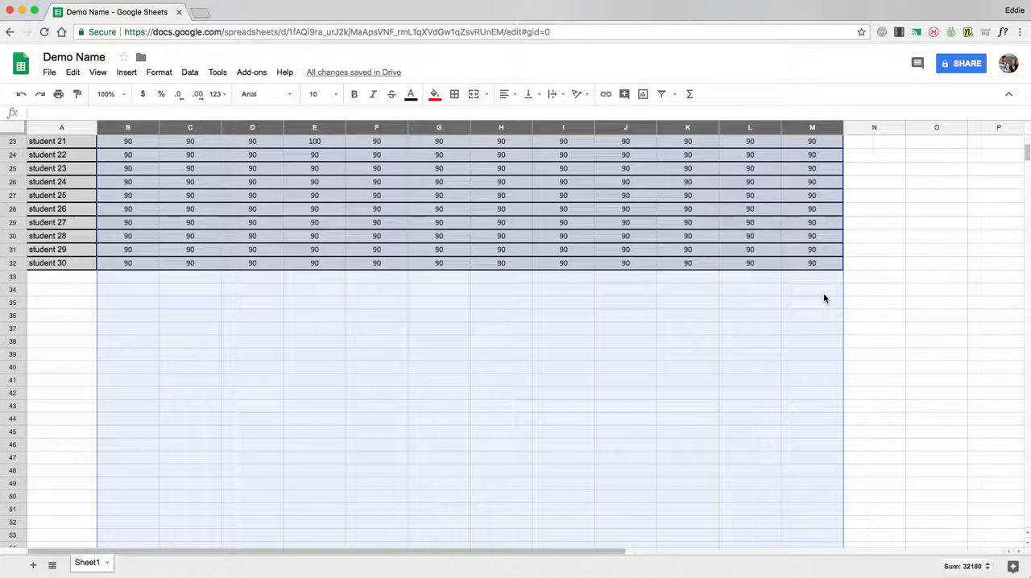
scroll(573, 276, "up", 4)
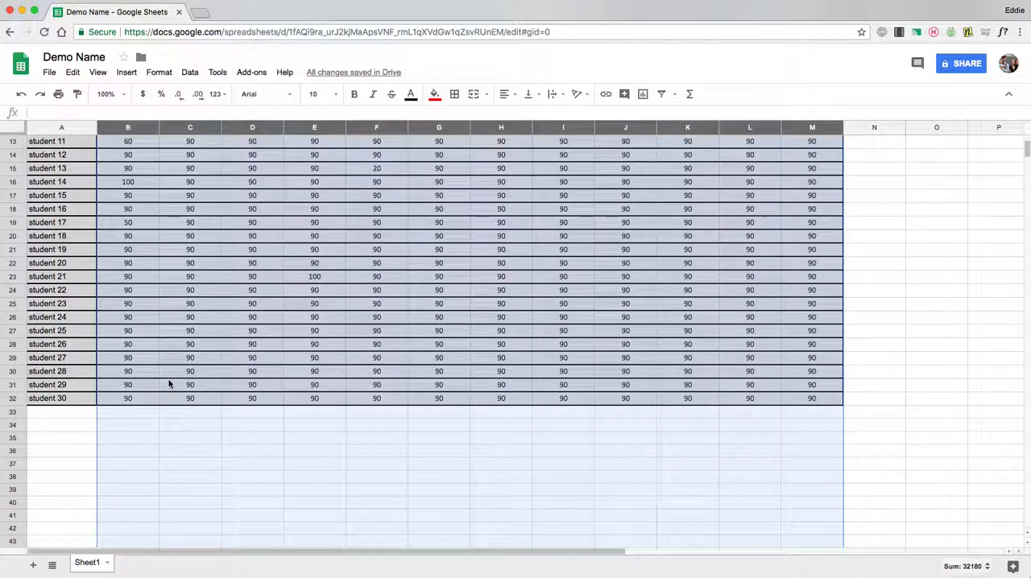
scroll(641, 348, "up", 5)
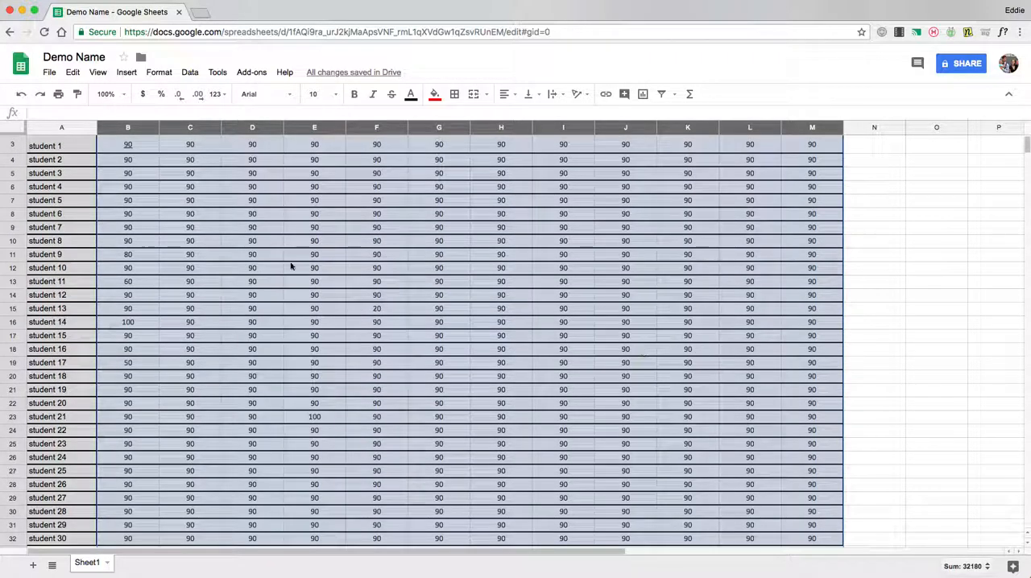
Select all student scores in B3:M32 and start a conditional formatting rule for that range
left_click(125, 172)
left_click_drag(125, 172, 821, 428)
scroll(702, 335, "up", 3)
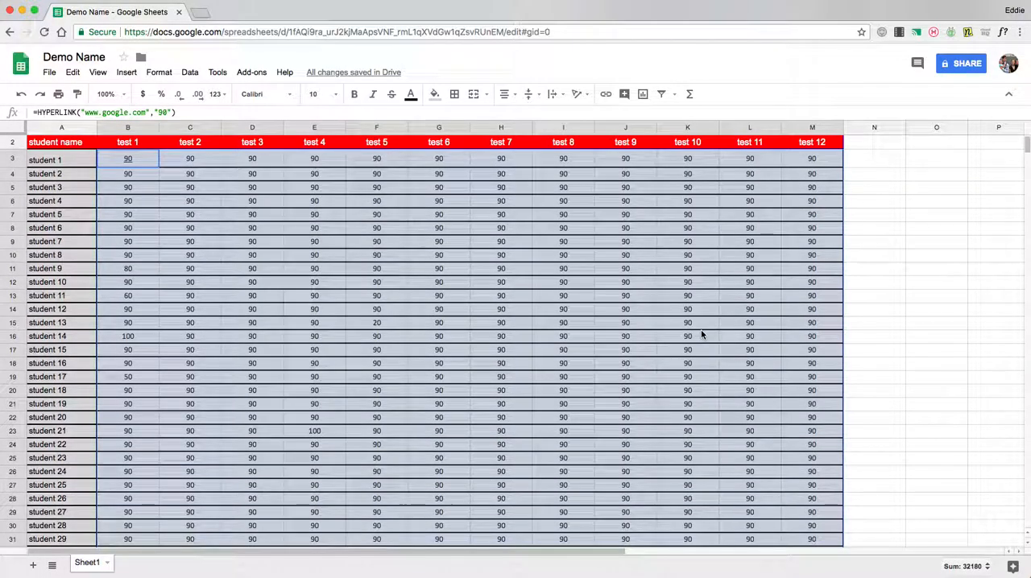
right_click(309, 280)
scroll(371, 370, "down", 5)
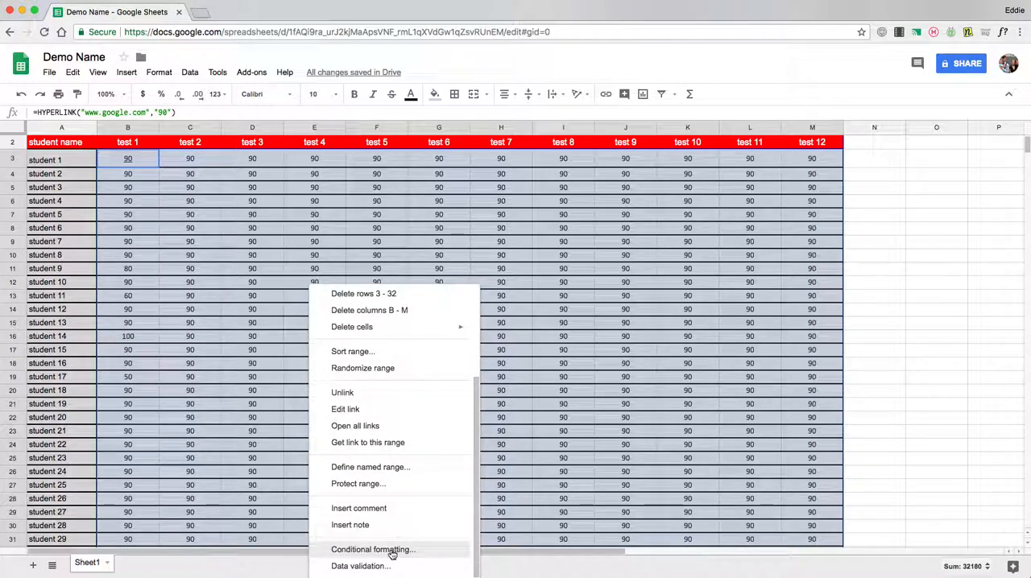
left_click(393, 550)
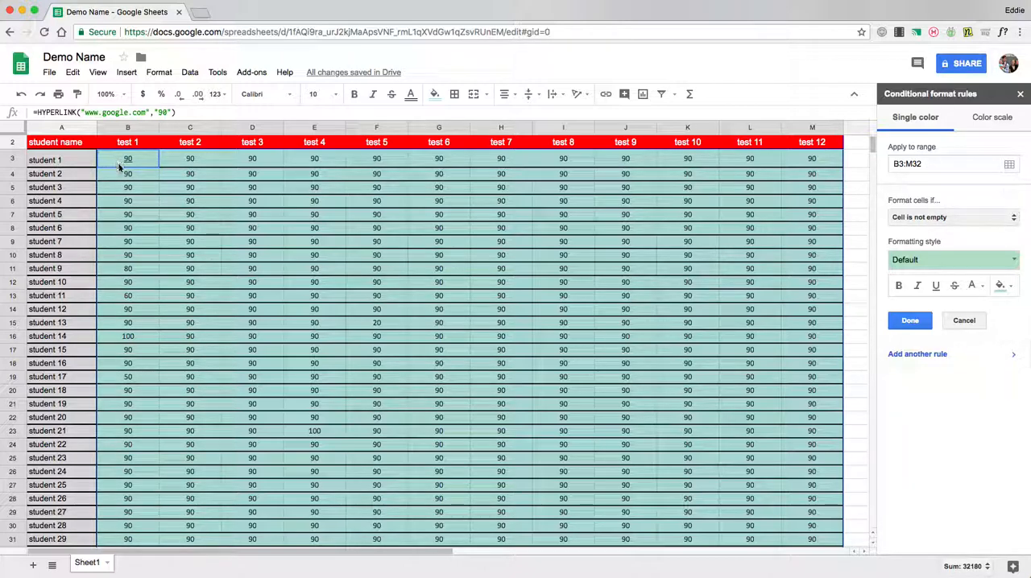
Set the rule's condition to greater than or equal to 90
left_click(954, 217)
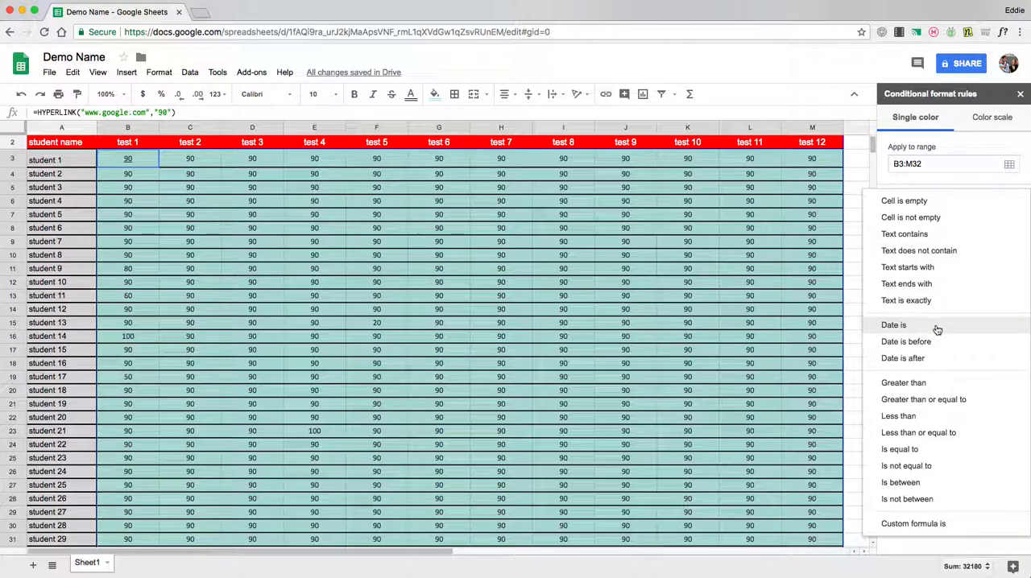
left_click(926, 386)
left_click(932, 241)
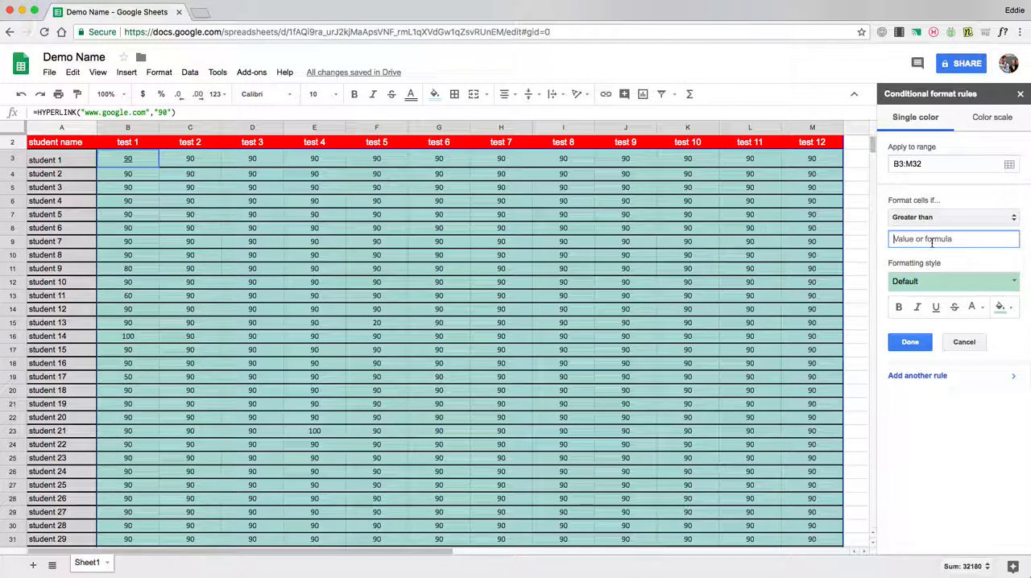
left_click(977, 216)
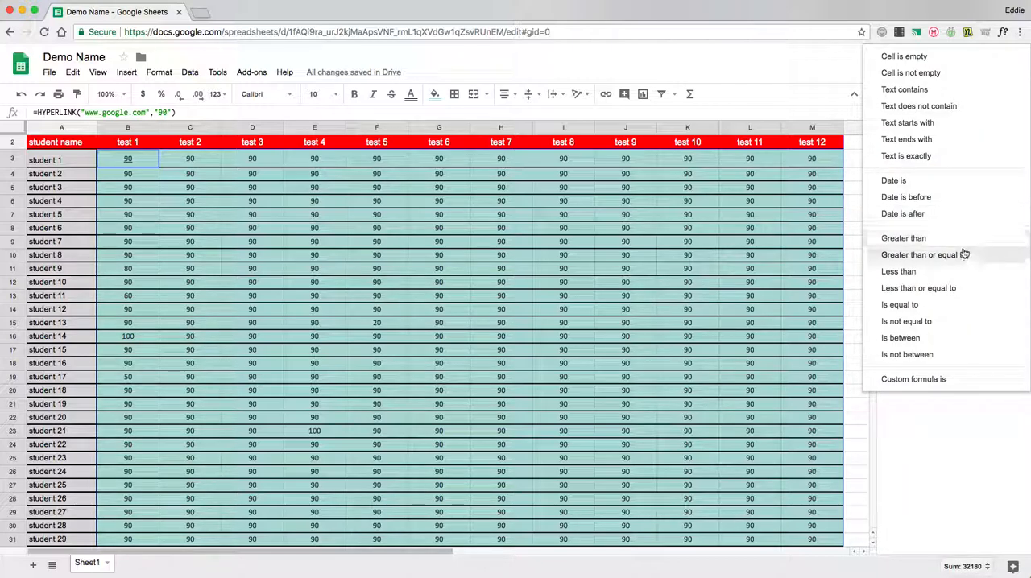
left_click(923, 258)
left_click(926, 240)
type("90")
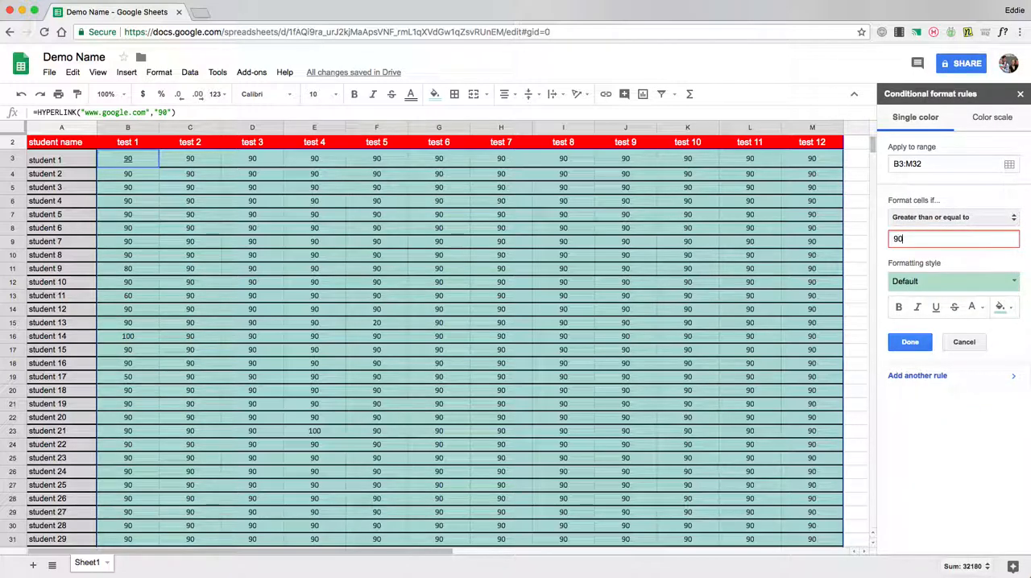
Try the yellow background preset on the rule and return to the green preset
left_click(963, 281)
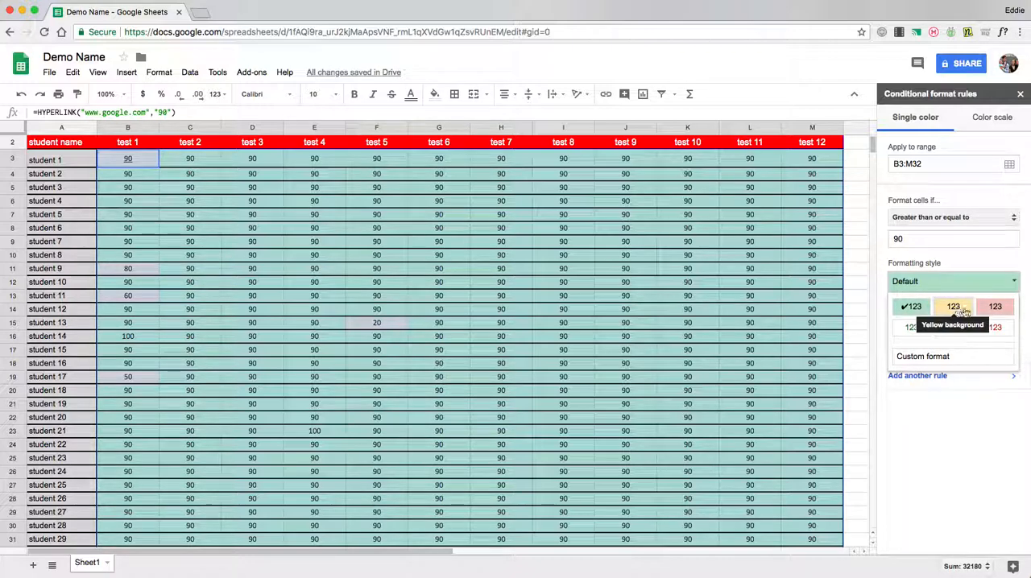
left_click(958, 312)
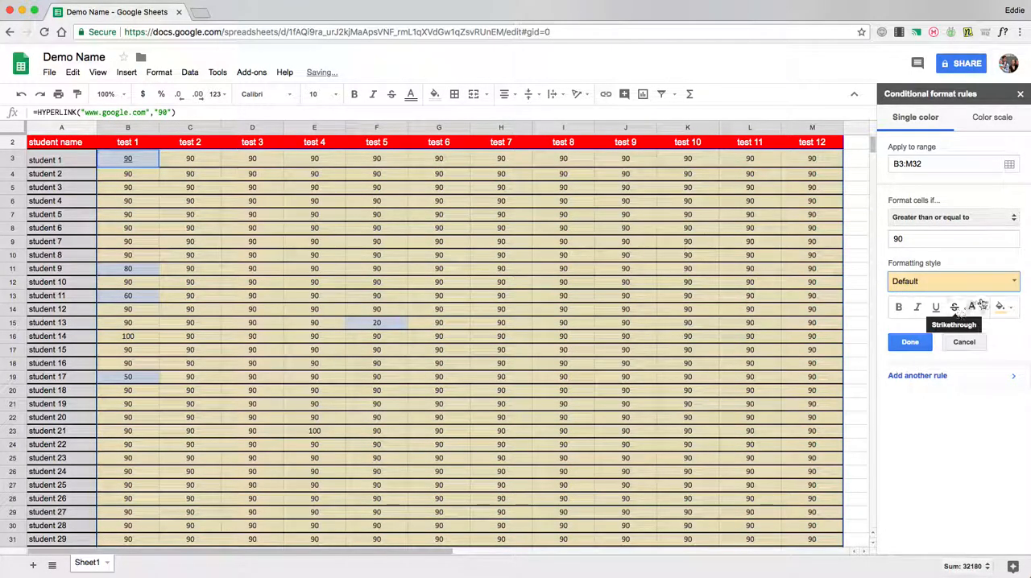
left_click(984, 281)
left_click(917, 308)
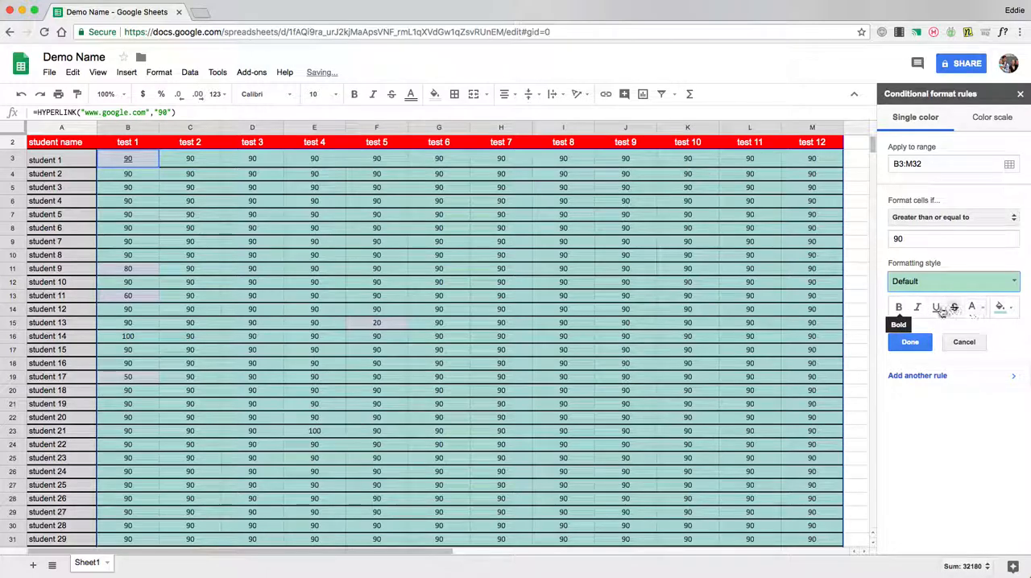
Give the 90-and-above rule a custom medium green fill color
left_click(1001, 307)
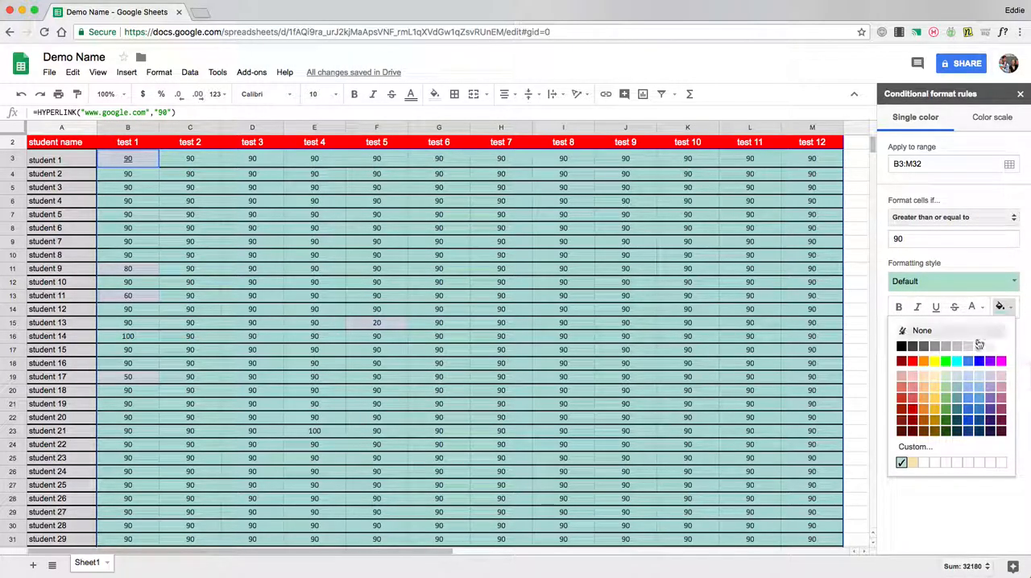
left_click(946, 361)
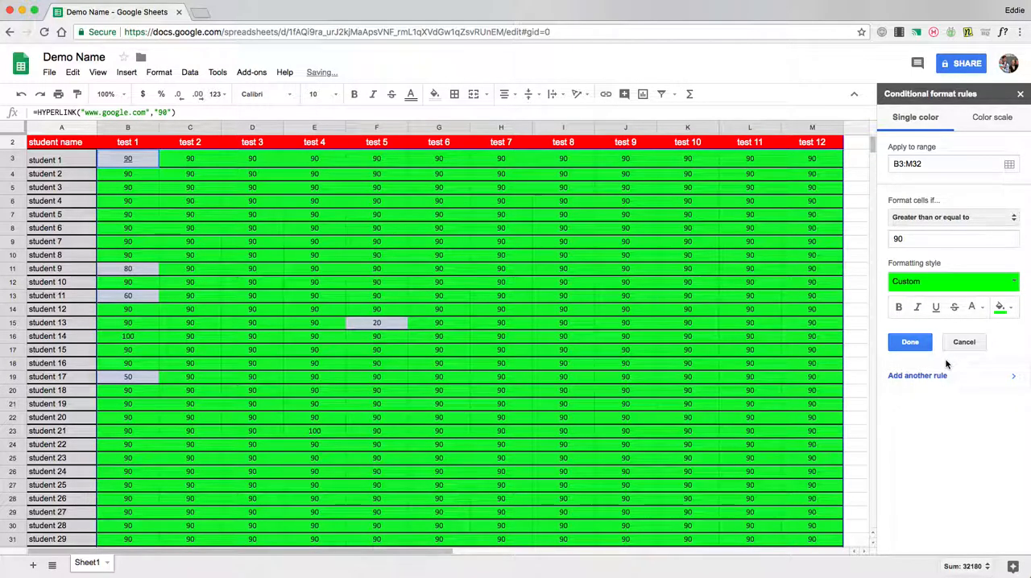
left_click(1007, 308)
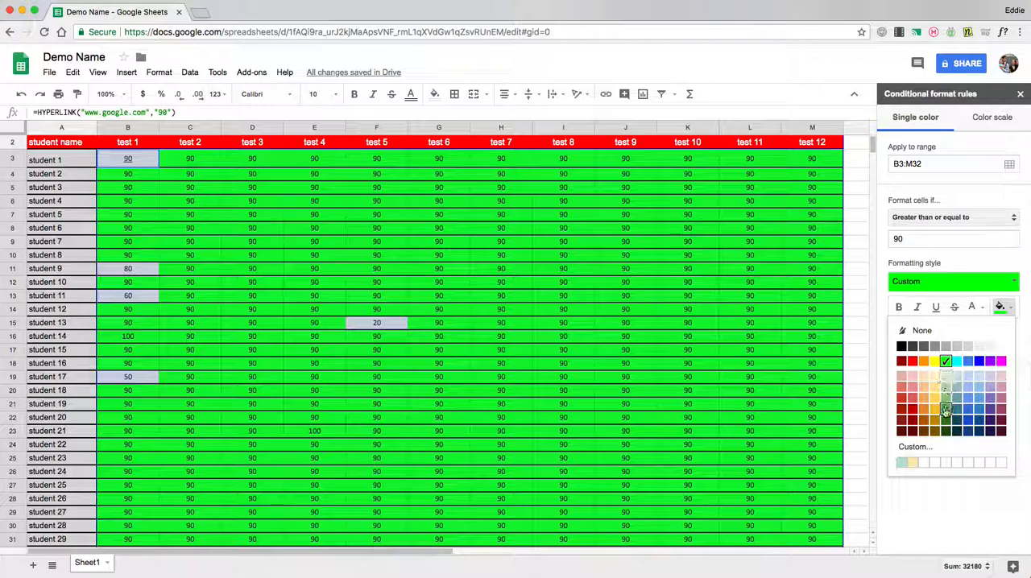
left_click(943, 412)
left_click(1001, 307)
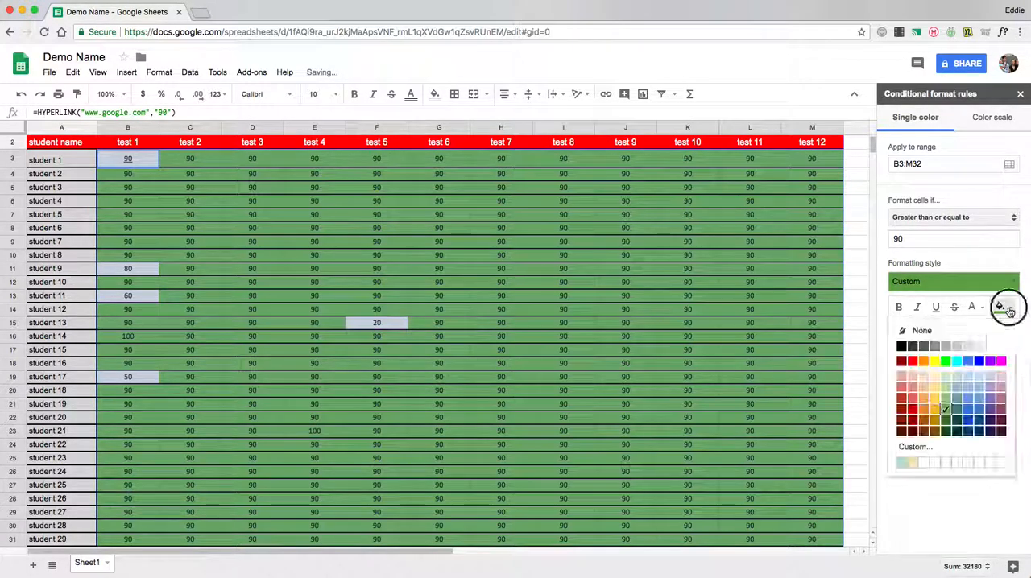
left_click(944, 403)
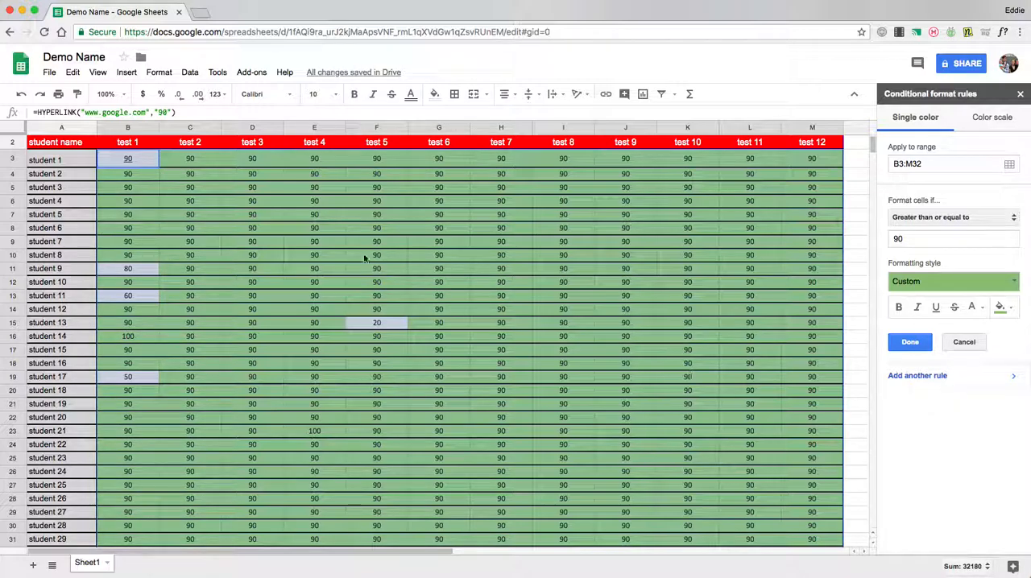
Add a second rule for B3:M32 that fills cells with values less than 70 in light red
left_click(945, 381)
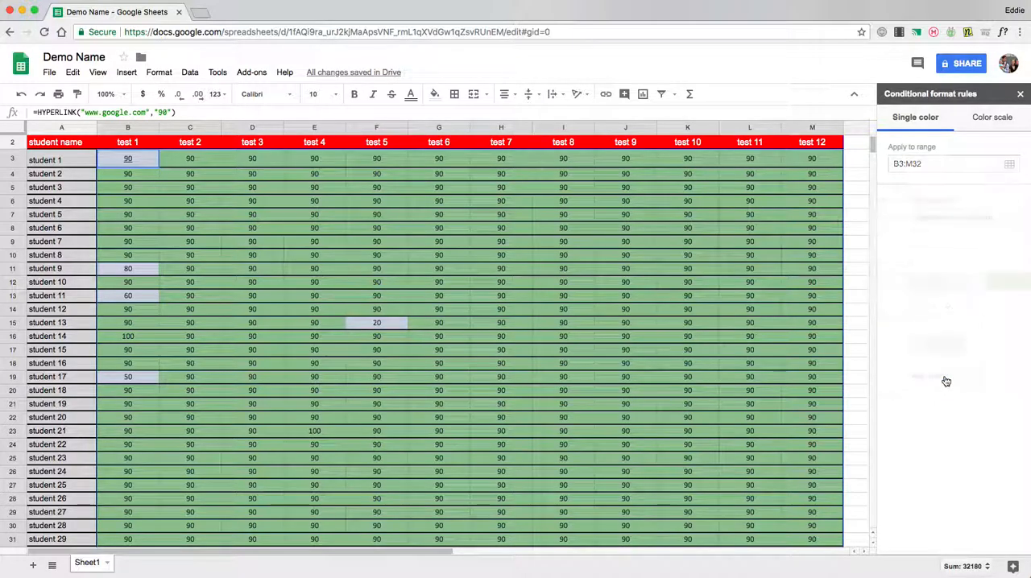
left_click(982, 218)
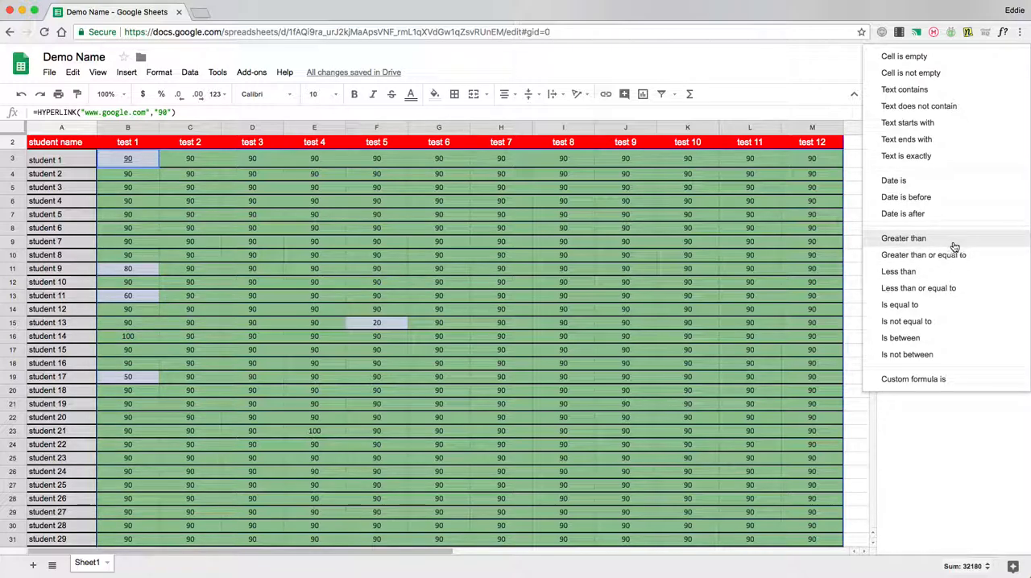
left_click(958, 275)
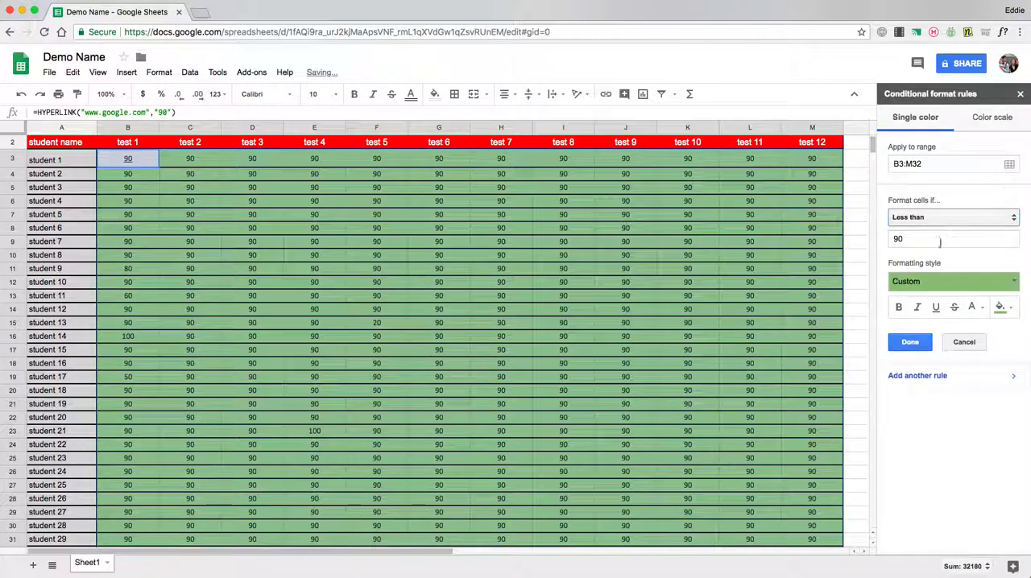
key("Tab")
type("70")
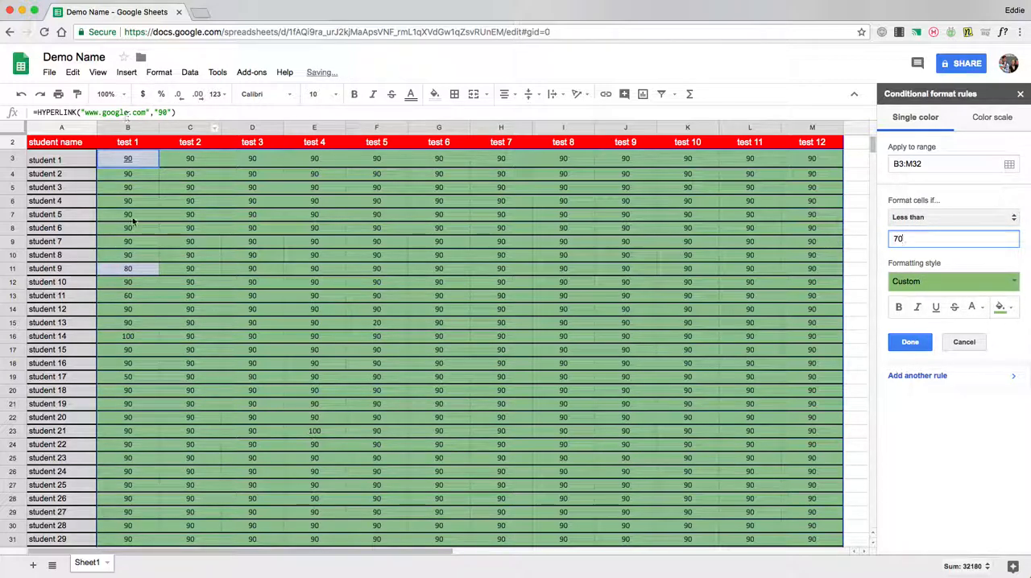
key("Return")
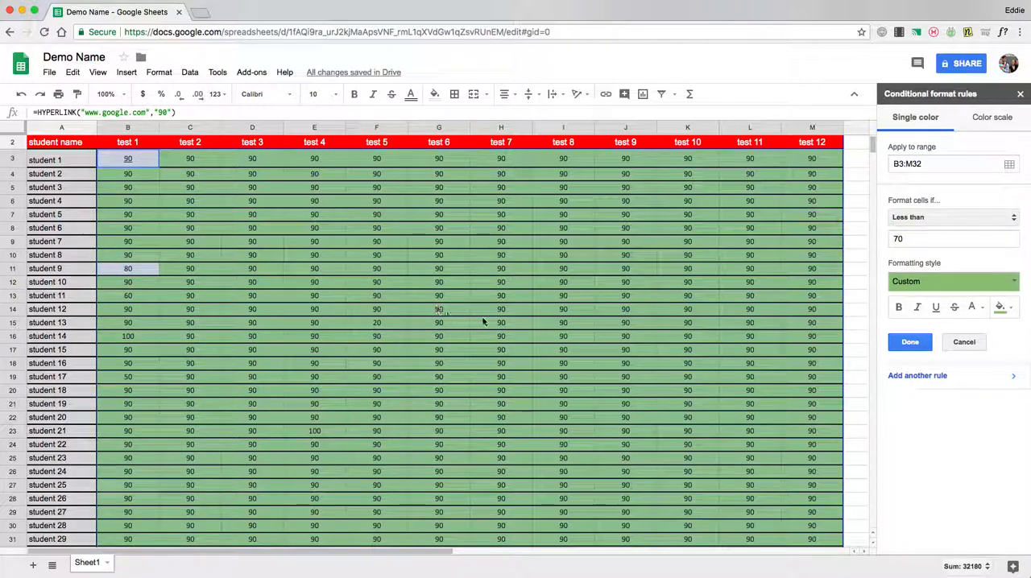
left_click(1000, 311)
left_click(914, 396)
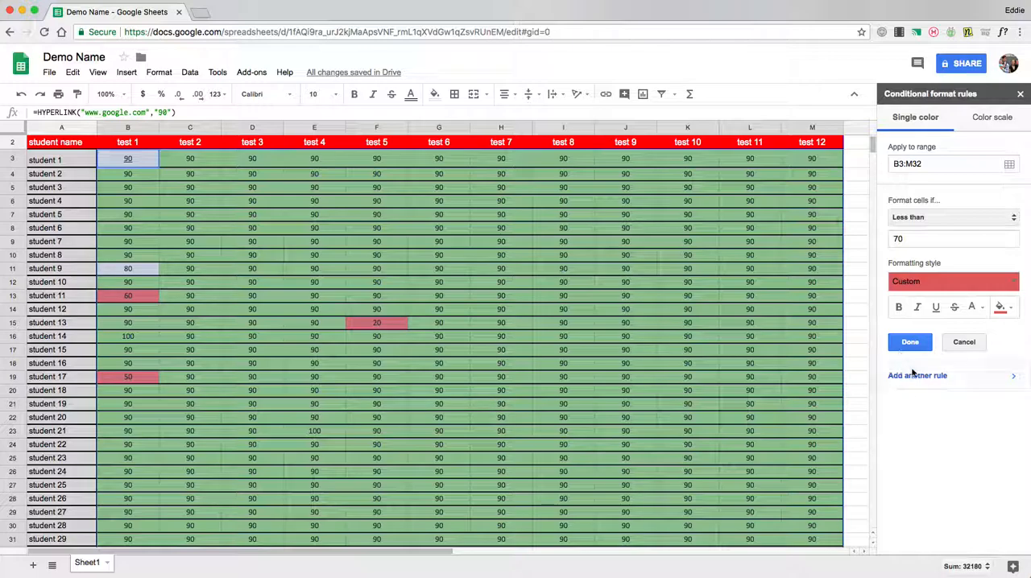
Add a third rule for B3:M32 that fills values between 70 and 89.99 in yellow, and save the rules
left_click(916, 376)
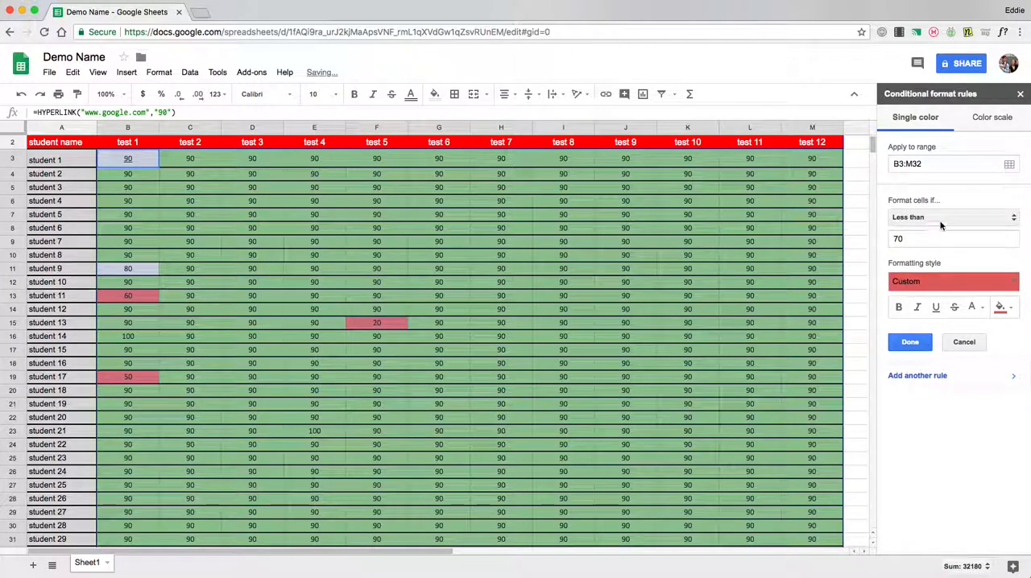
left_click(940, 217)
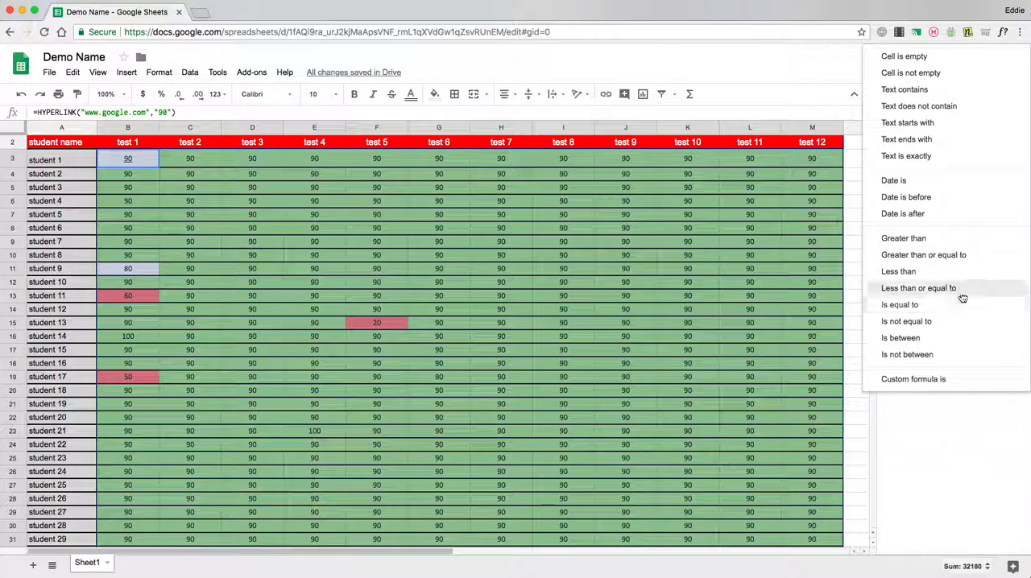
left_click(931, 338)
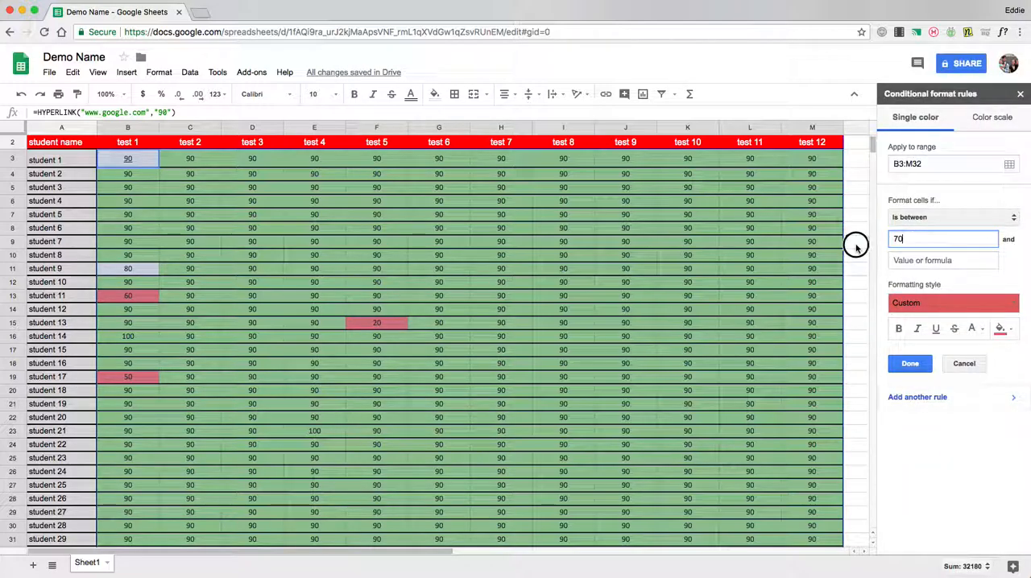
left_click(912, 260)
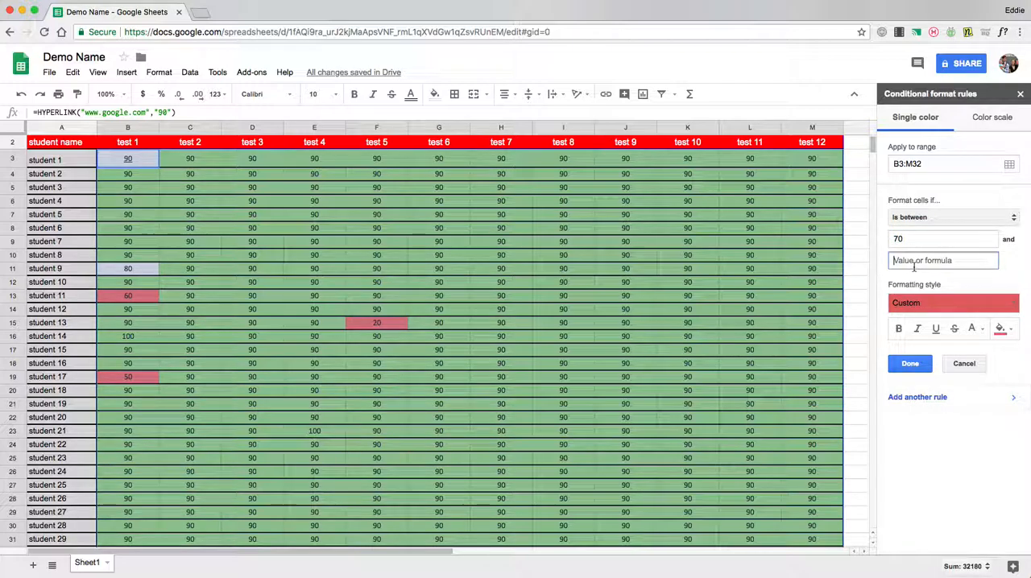
type("89")
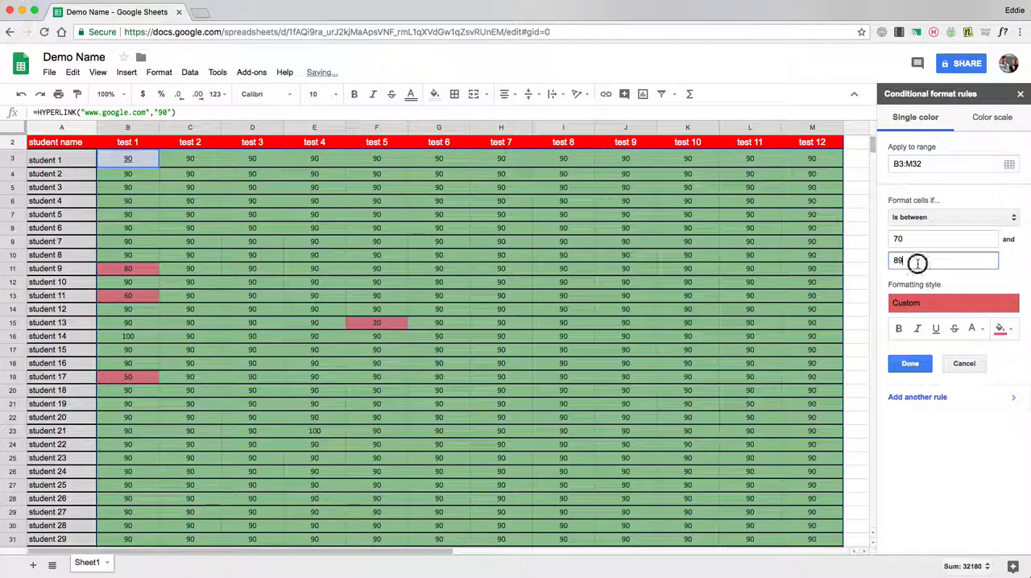
type(".99")
left_click(1001, 328)
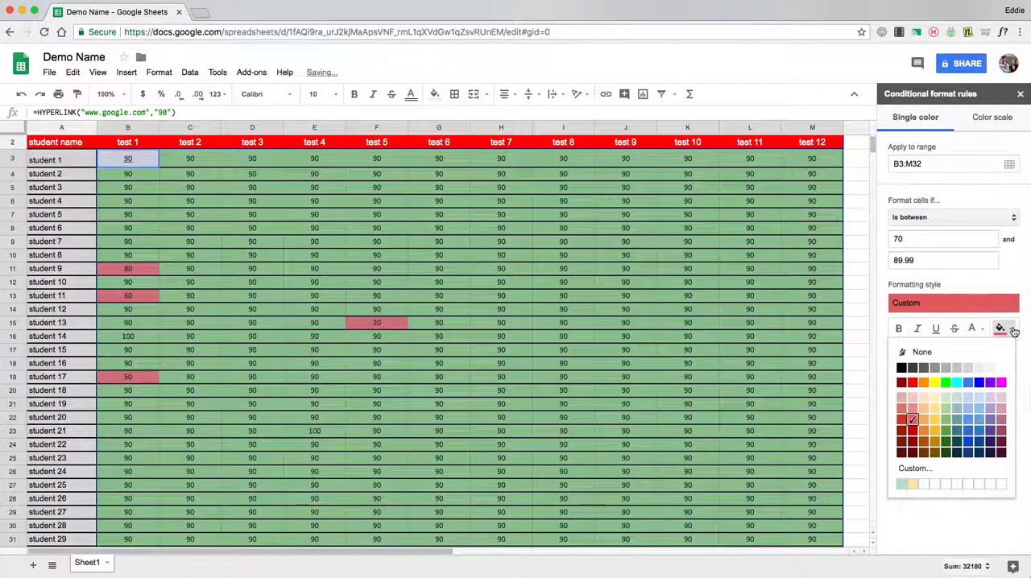
left_click(934, 383)
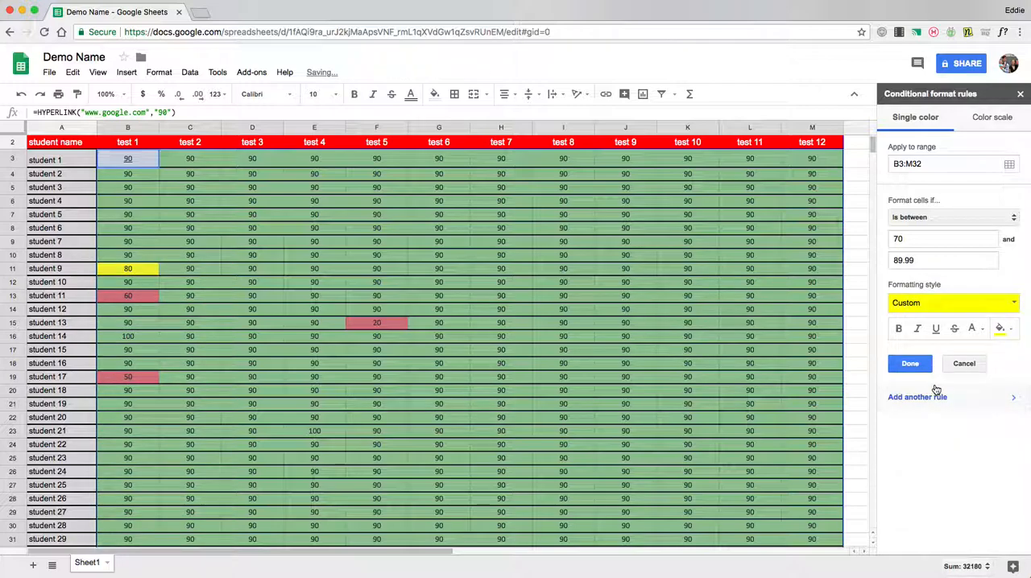
left_click(910, 364)
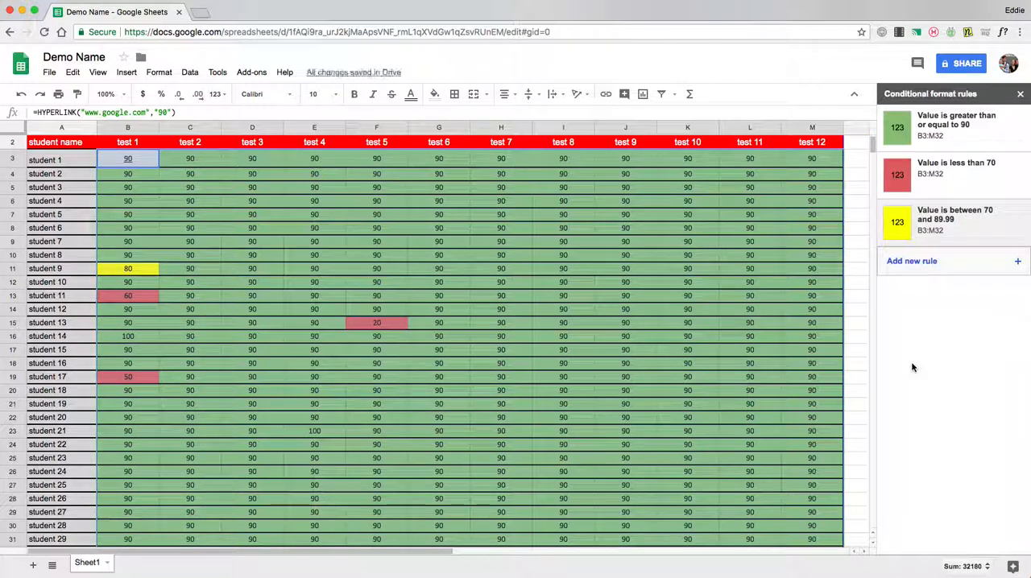
left_click(190, 282)
scroll(193, 282, "up", 1)
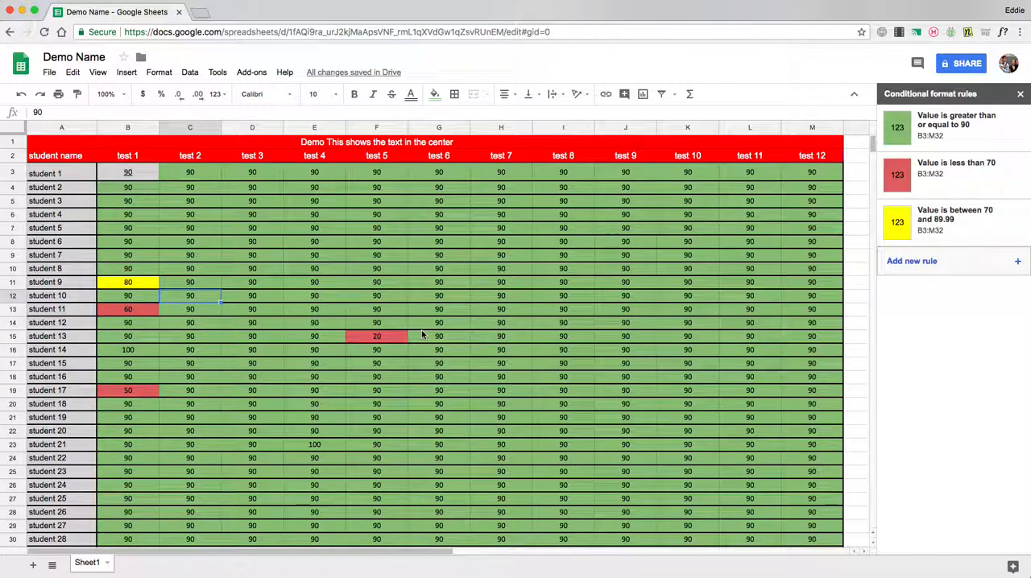
scroll(427, 333, "down", 1)
scroll(167, 287, "up", 1)
Remove the link from the score in cell B3 with the Unlink command
left_click(135, 173)
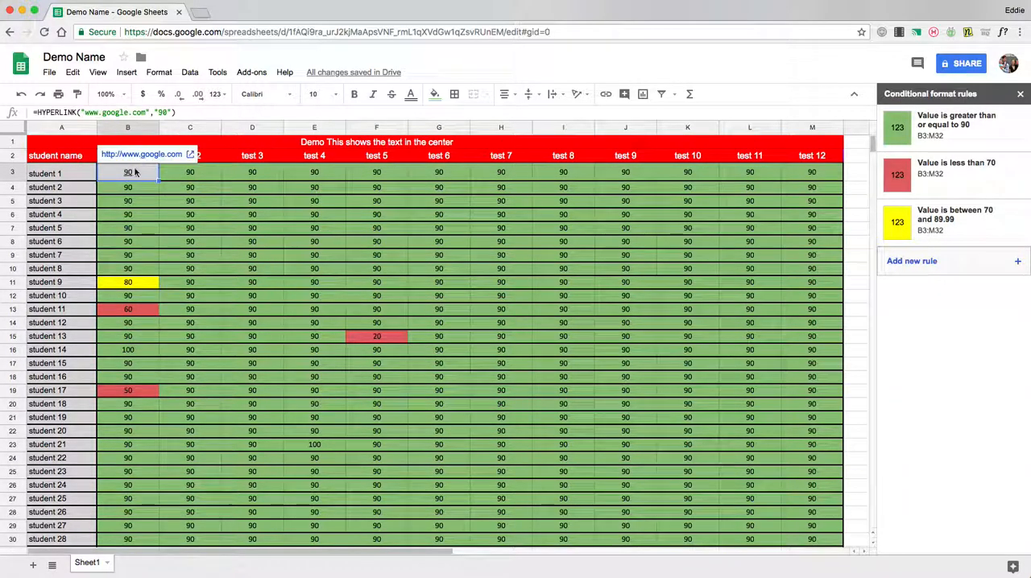
left_click(608, 95)
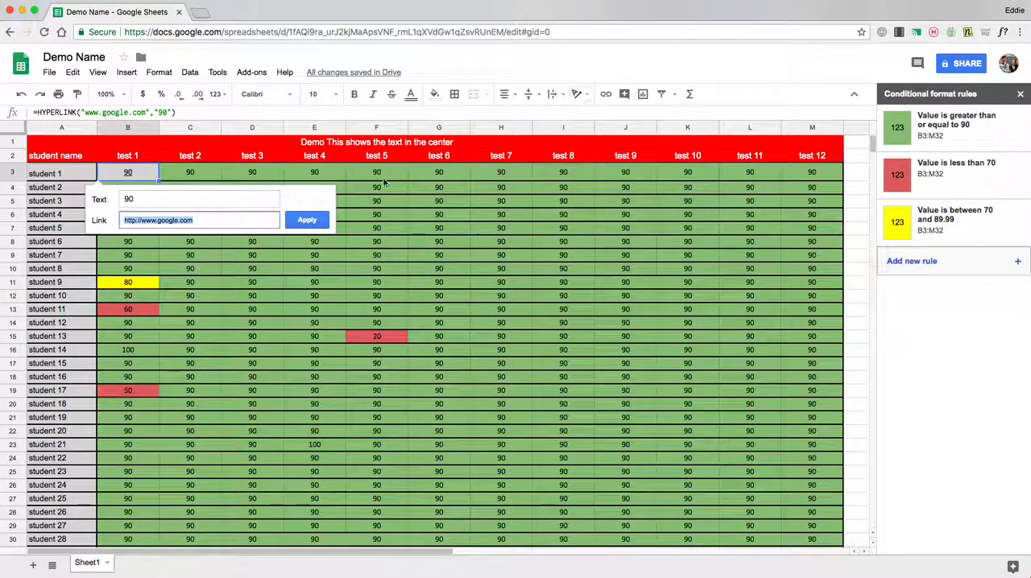
left_click(127, 173)
right_click(126, 173)
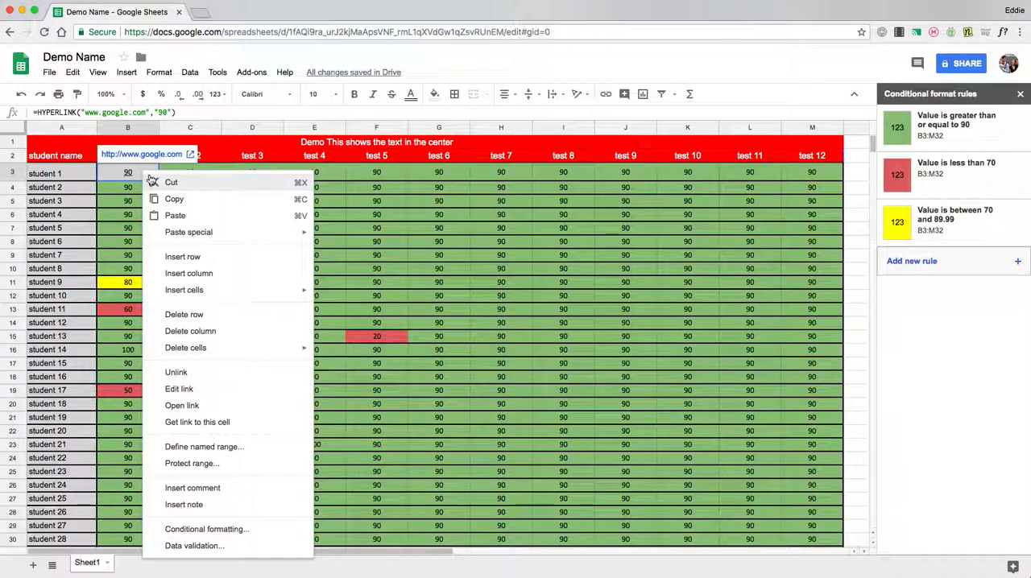
left_click(176, 372)
left_click(241, 296)
left_click(140, 172)
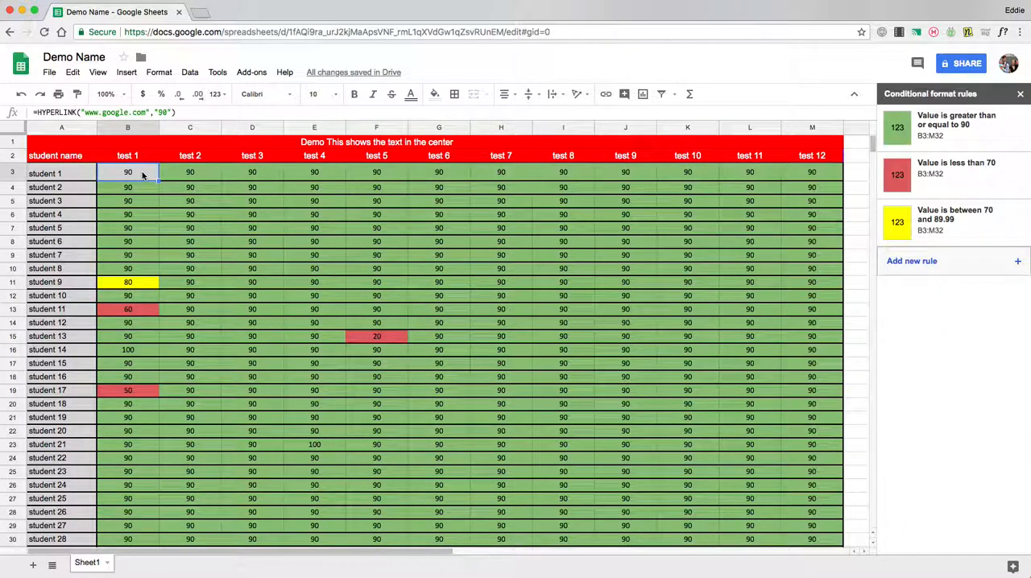
left_click(376, 295)
scroll(486, 346, "down", 2)
scroll(487, 347, "up", 2)
left_click(114, 177)
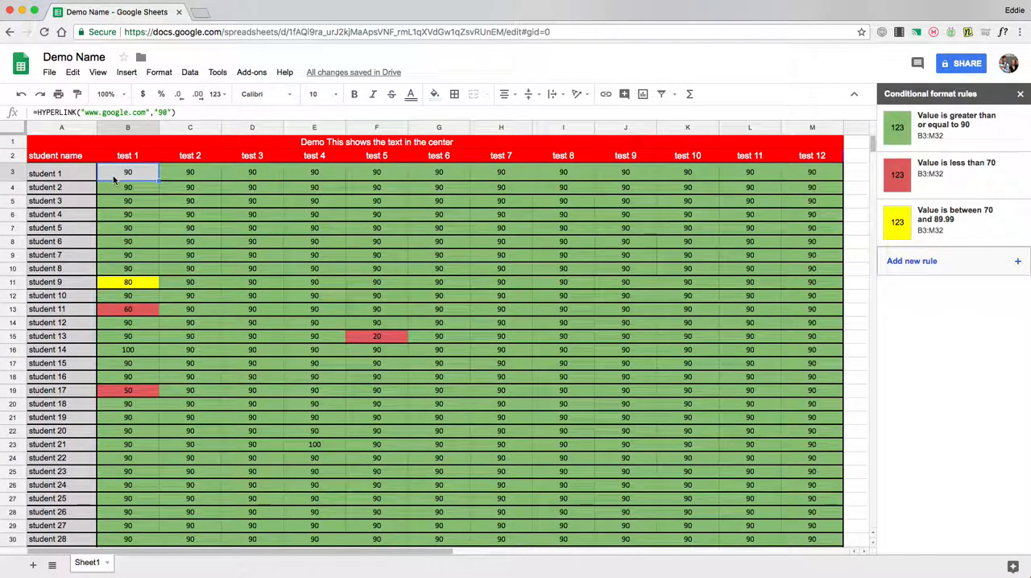
right_click(113, 179)
left_click(184, 172)
Replace the HYPERLINK formula in cell B3 with the plain value 90
left_click(131, 173)
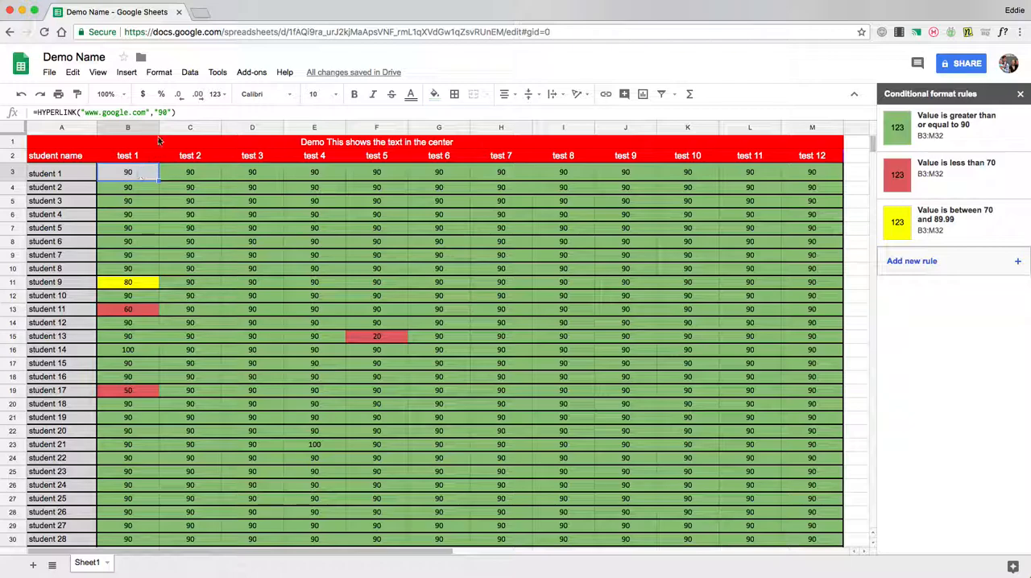
left_click_drag(189, 115, 24, 105)
key("BackSpace")
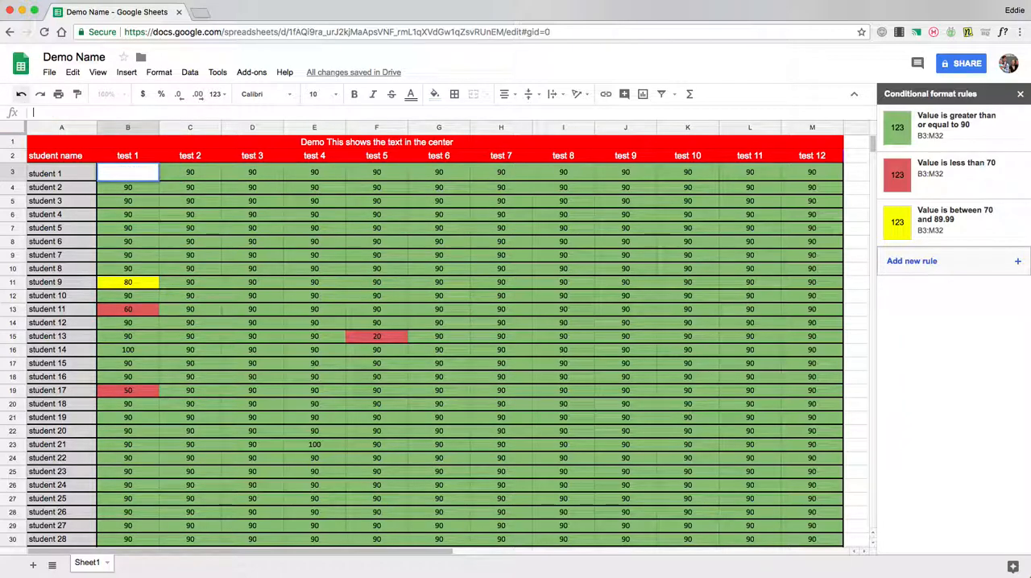
left_click(252, 241)
left_click(140, 170)
type("90")
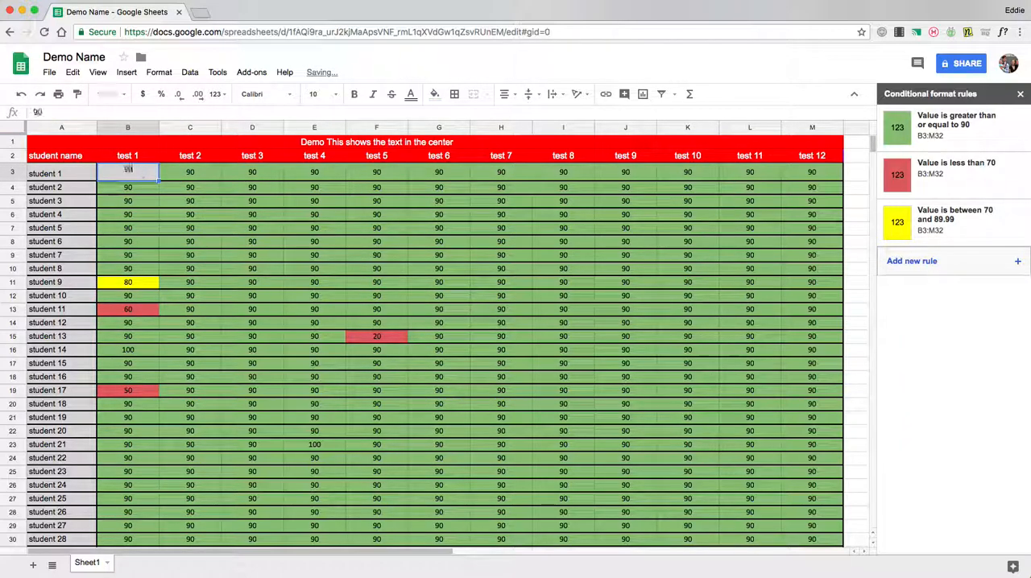
key("Return")
left_click(135, 178)
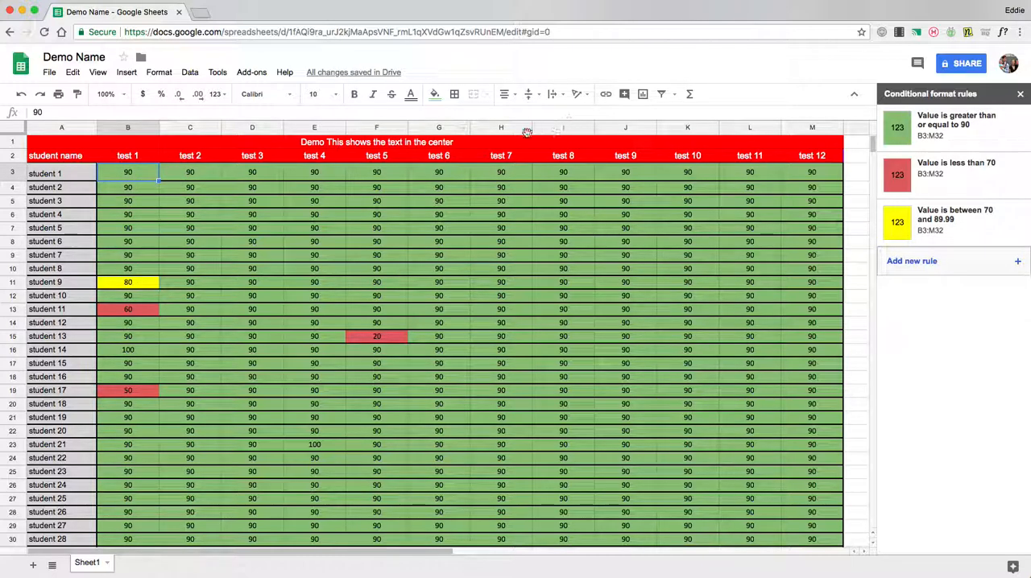
left_click(606, 94)
type("www.go")
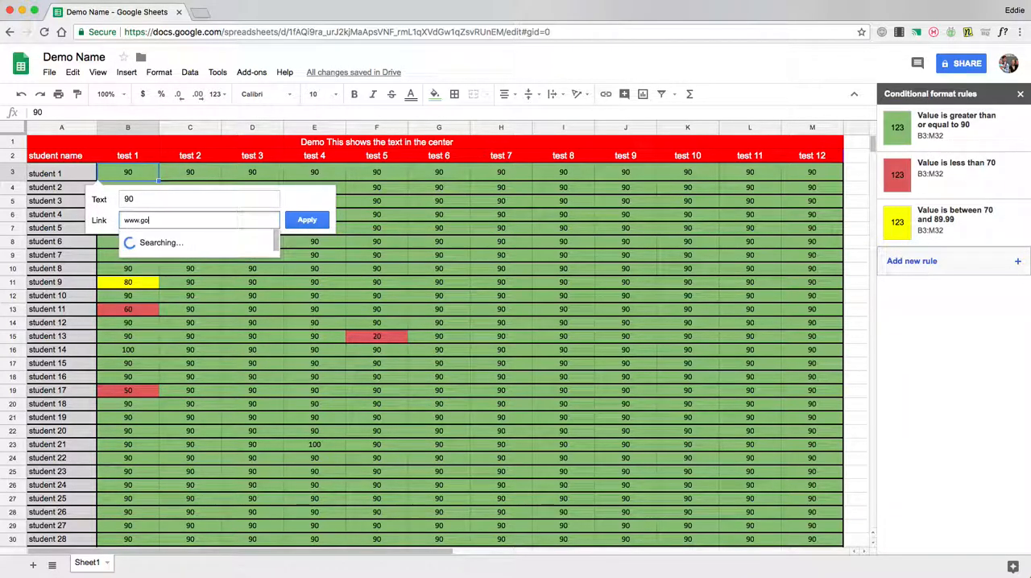
key("Return")
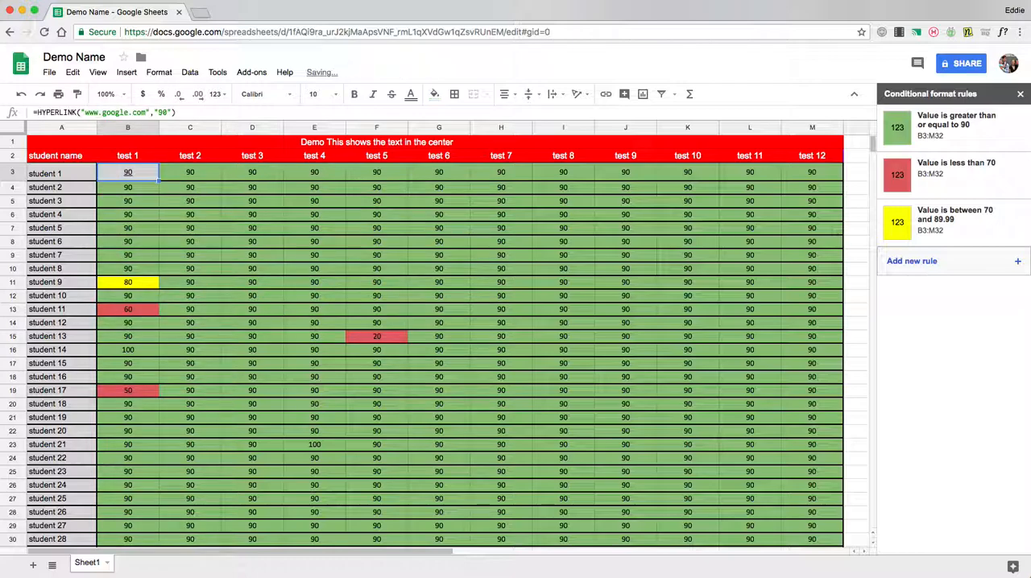
Undo the link just added to cell B3
left_click(431, 201)
left_click(145, 178)
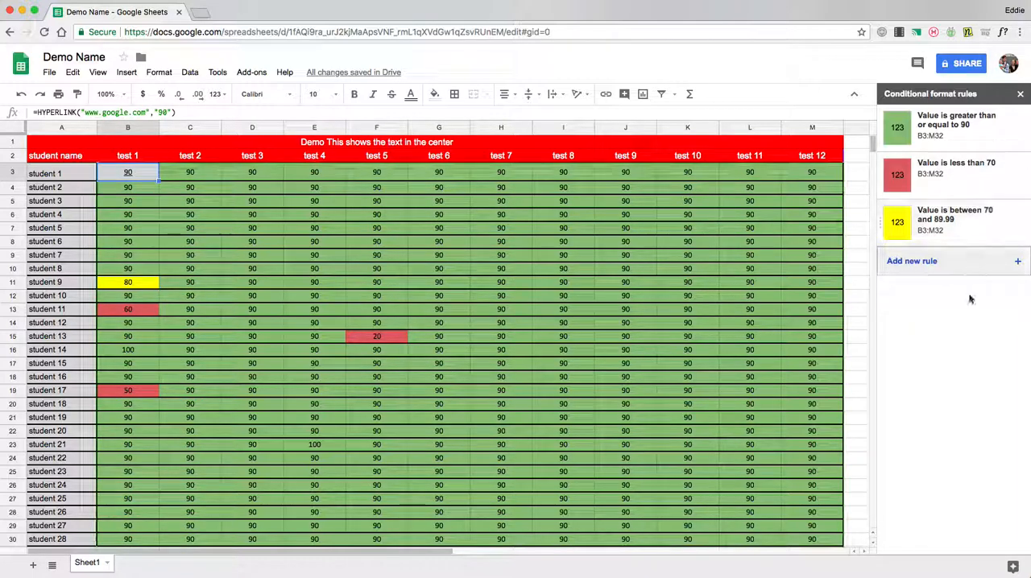
left_click(256, 188)
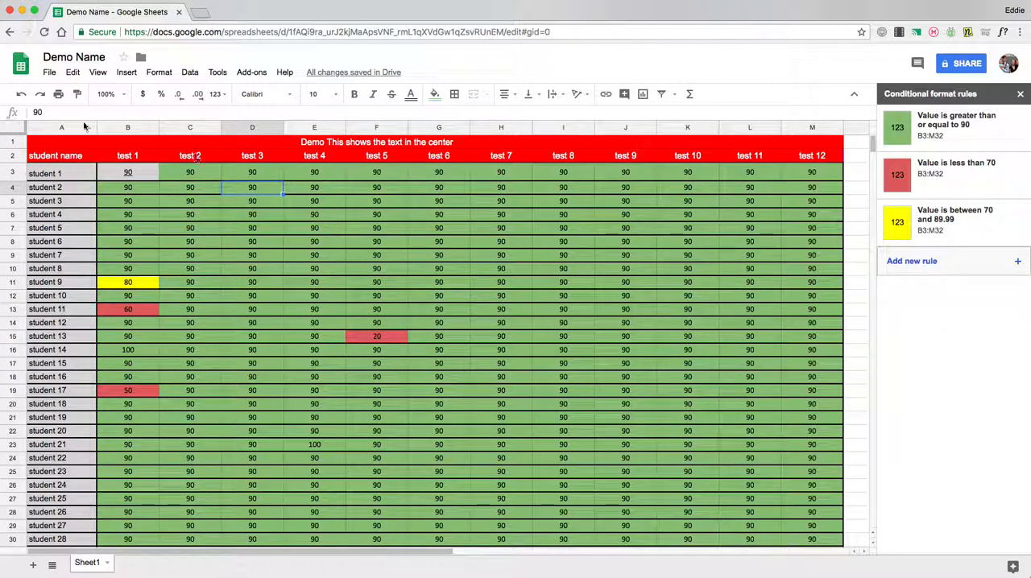
left_click(21, 93)
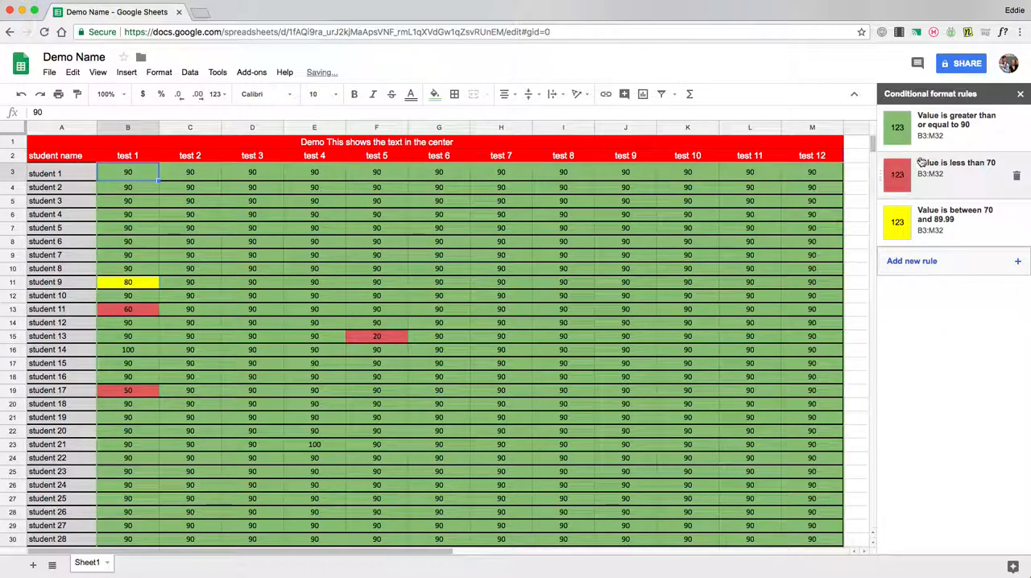
left_click(627, 270)
Close the conditional format rules sidebar and change the scores to 50 in H10, 80 in H13 and 30 in D8
left_click(1019, 94)
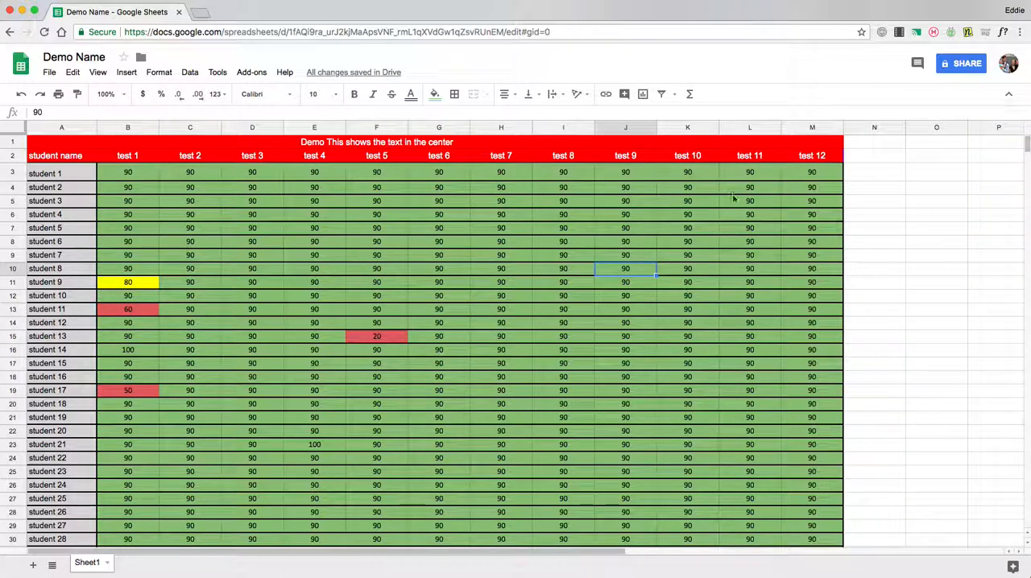
scroll(660, 286, "down", 2)
left_click(520, 245)
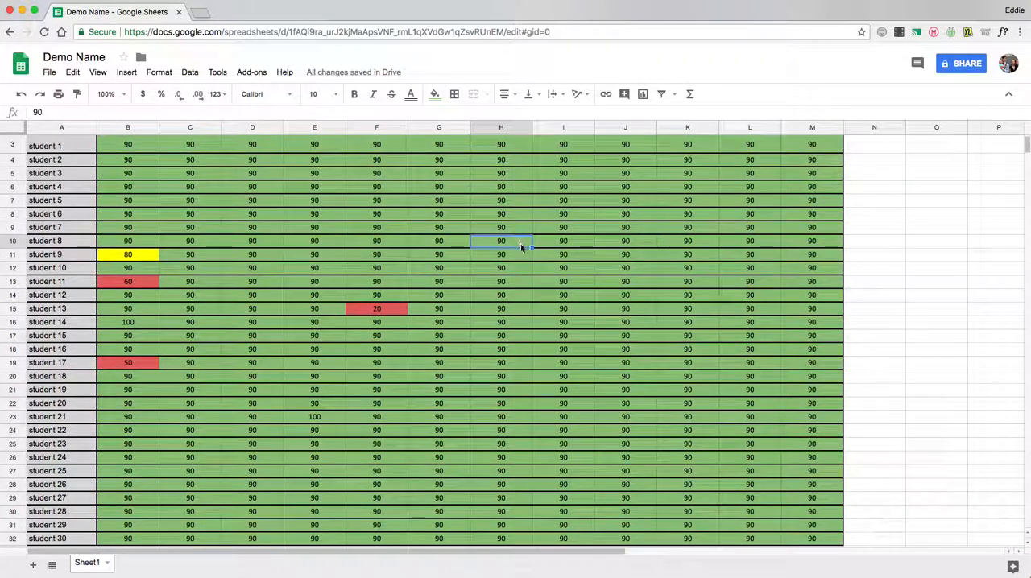
type("50")
key("Return")
key("Down")
key("Down")
type("80")
key("Return")
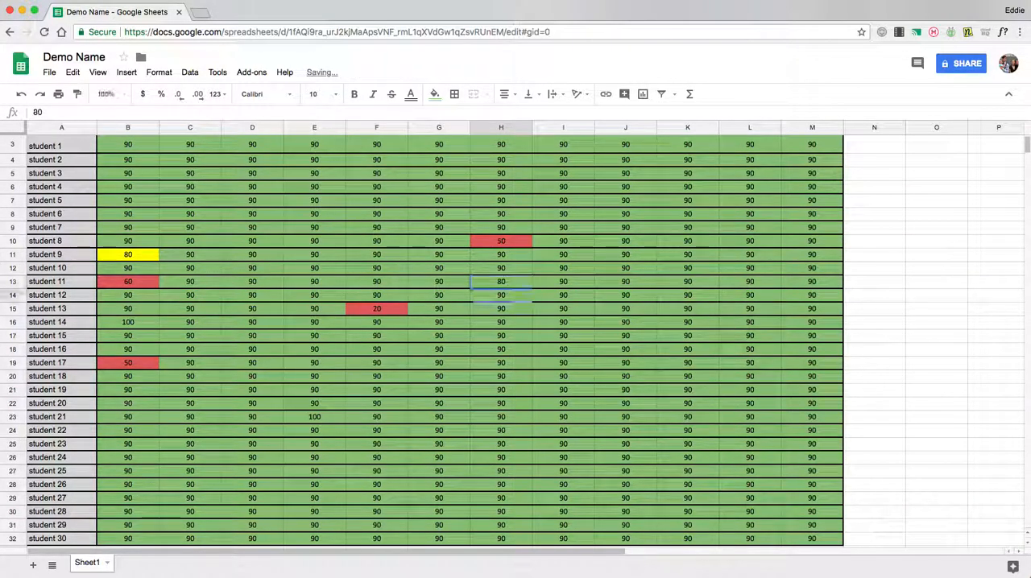
left_click(255, 218)
type("30")
key("Return")
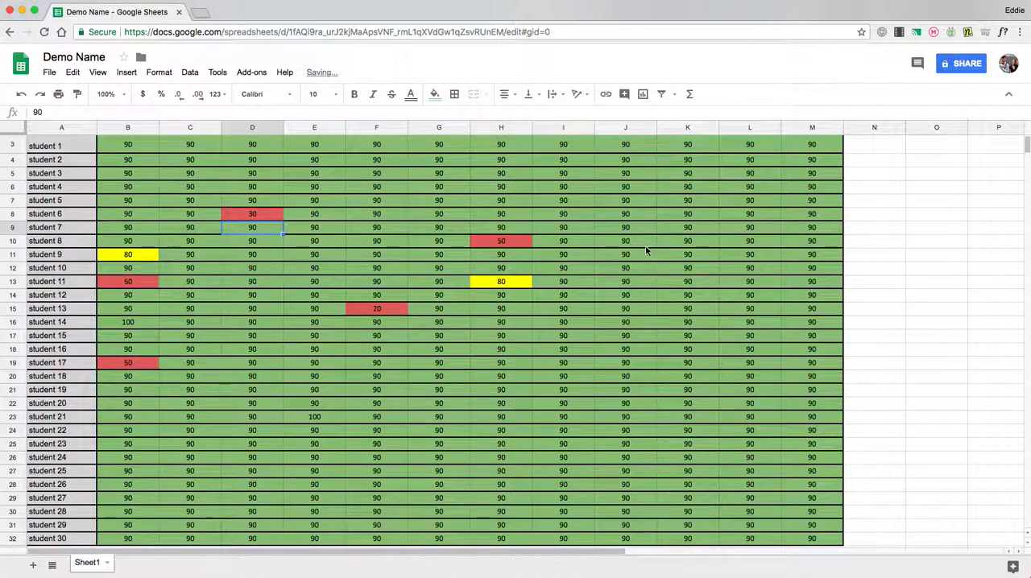
Clear the test 12 scores in M3:M32 and change the column header in M2 to Comment
scroll(643, 252, "up", 1)
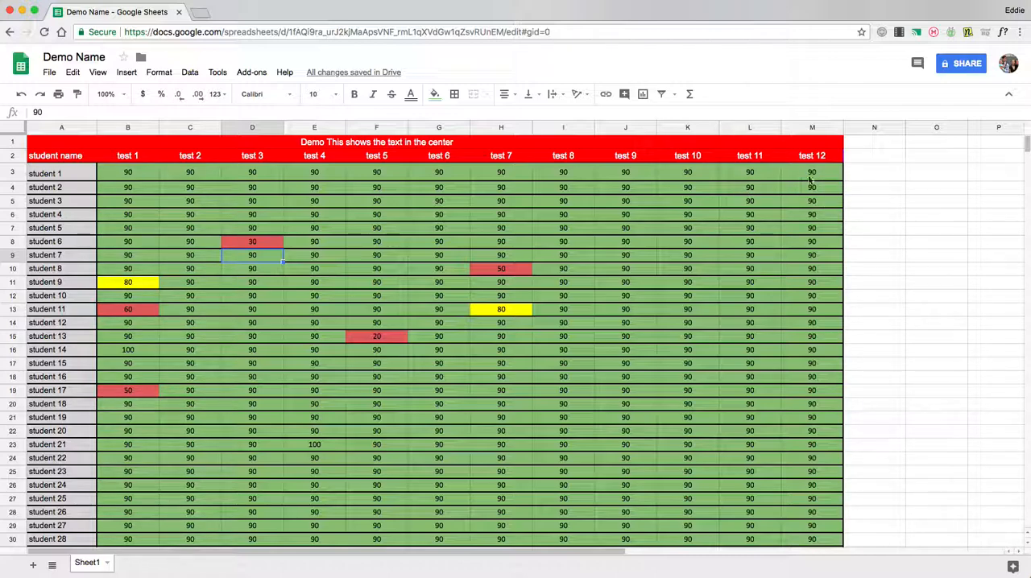
left_click_drag(813, 179, 811, 504)
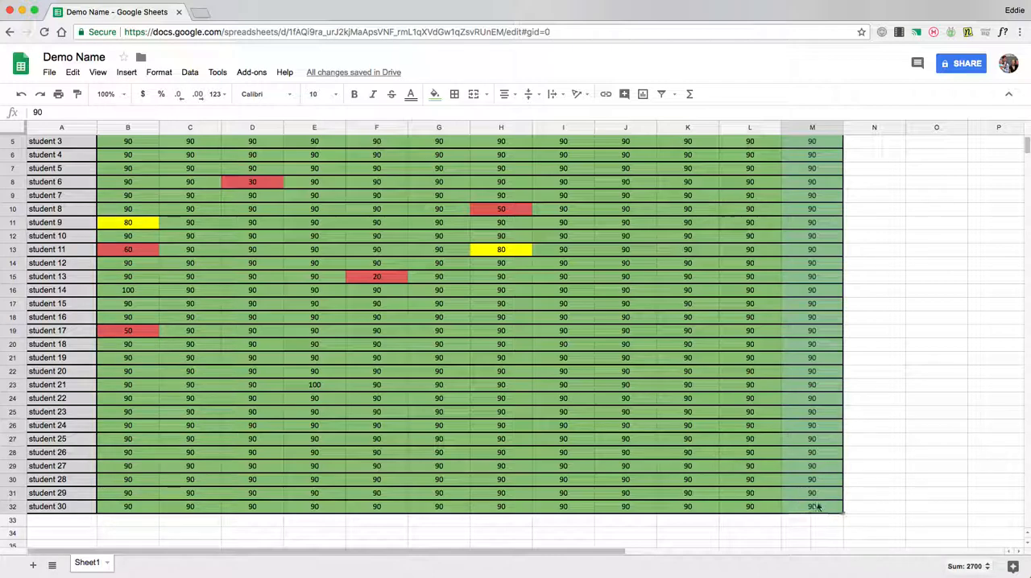
key("Delete")
scroll(829, 447, "up", 2)
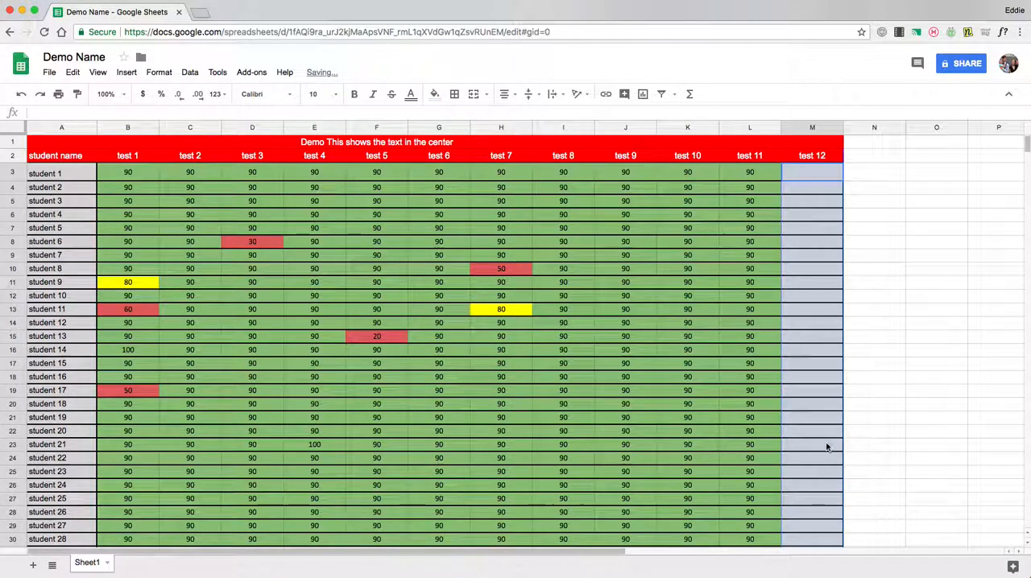
left_click(825, 158)
type("C")
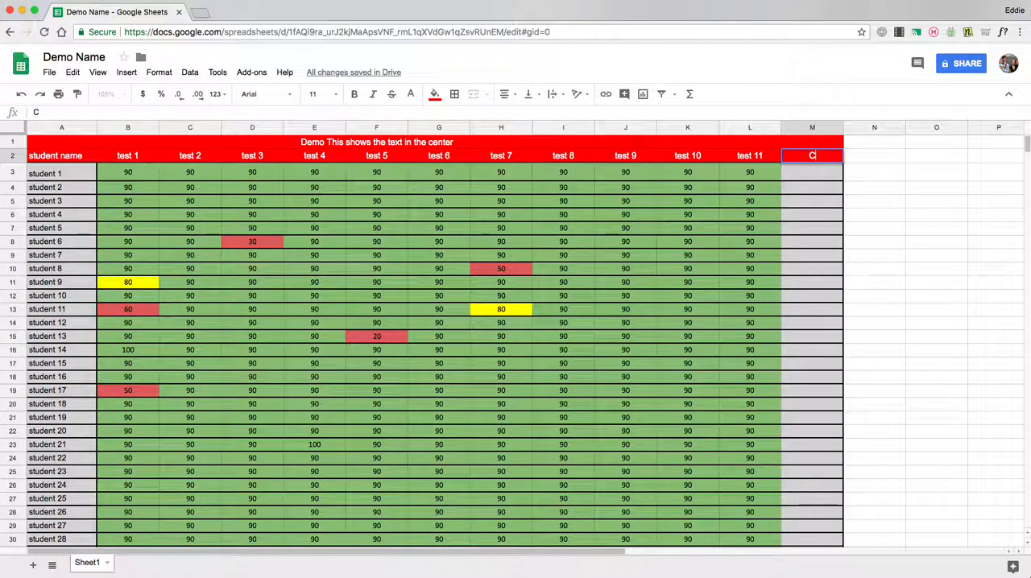
type("omment")
Enter the comments passed, needs help and conference in cells M3, M4 and M5
left_click(820, 177)
type("passed")
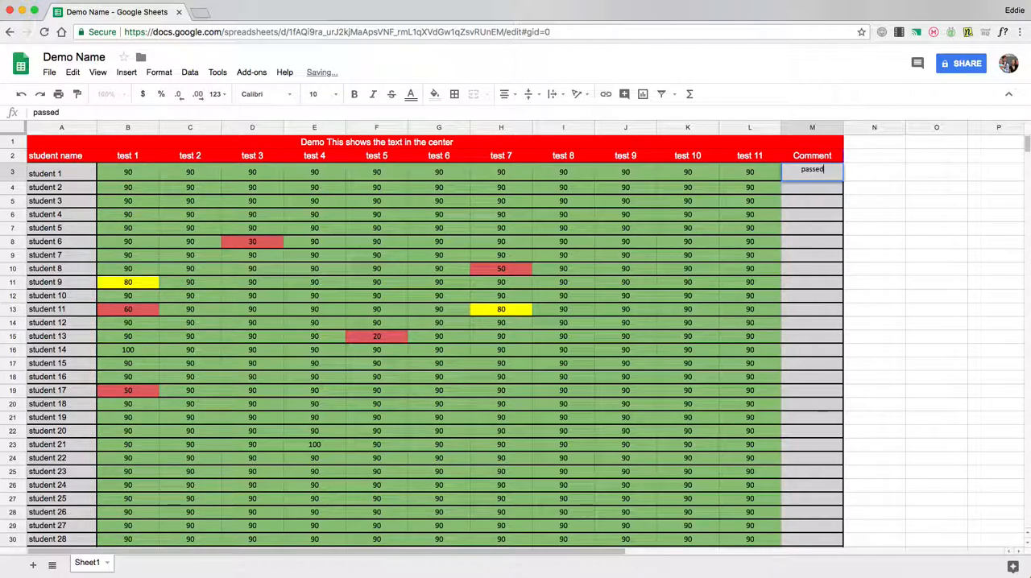
key("Return")
type("fa")
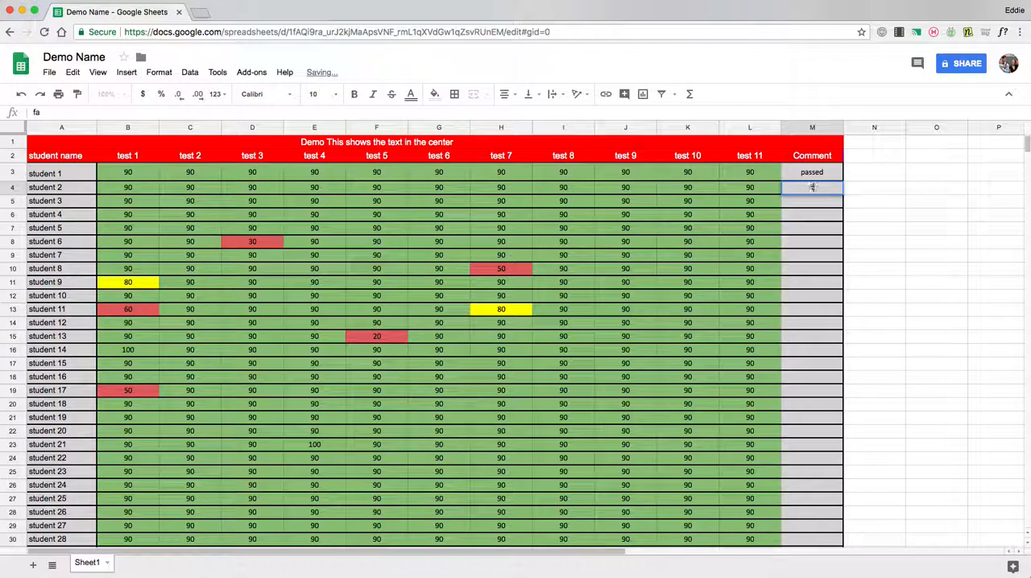
type("nes help")
key("Return")
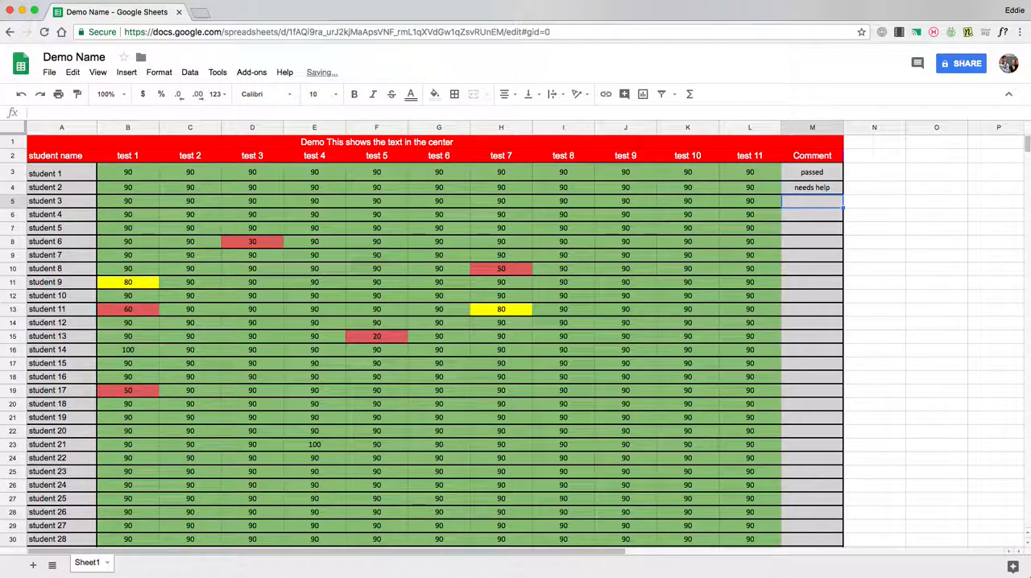
type("conferan")
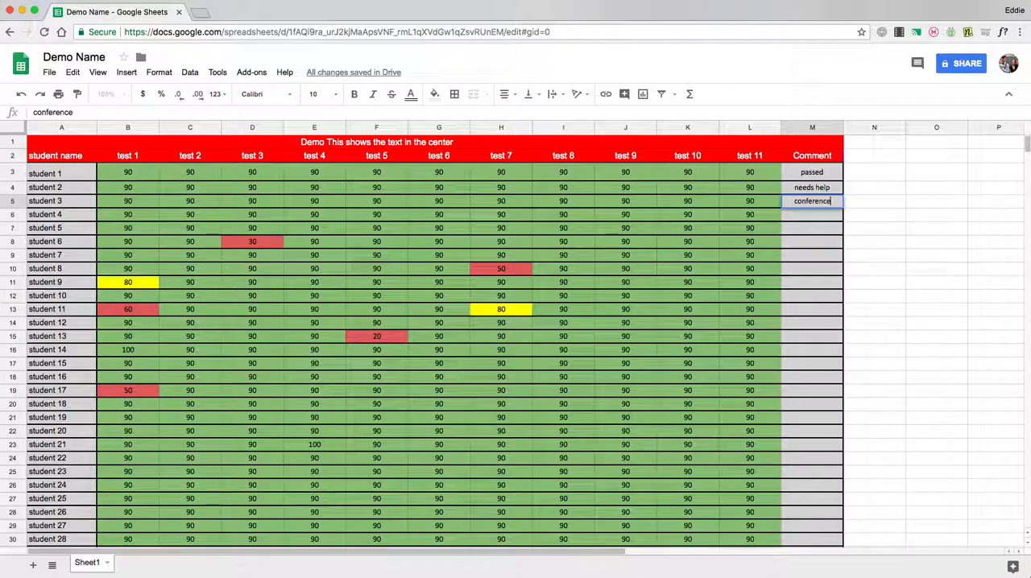
left_click_drag(778, 215, 798, 213)
Fill the three comments in M3:M5 down the Comment column through M32
left_click(812, 190)
left_click(814, 171)
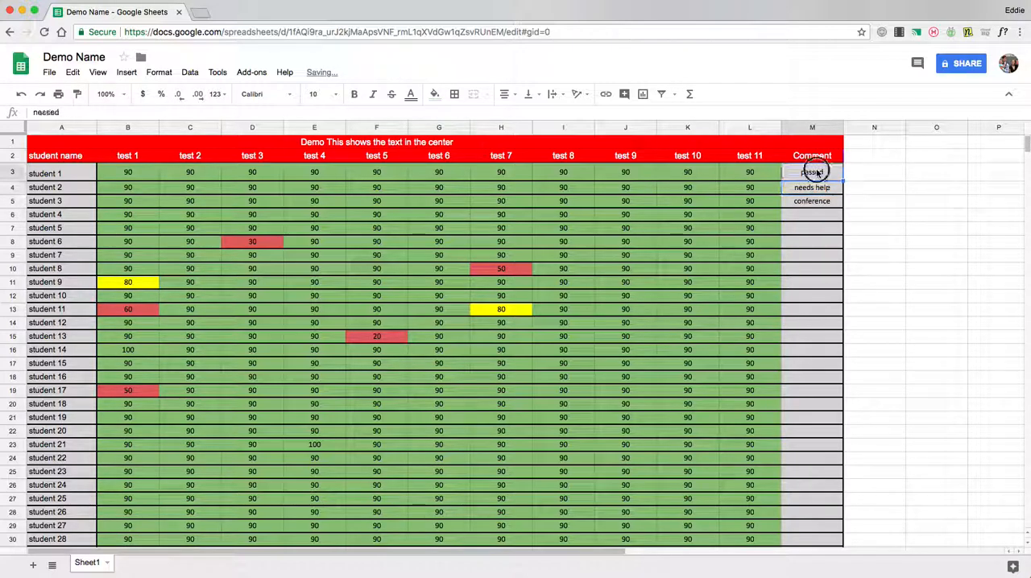
left_click_drag(821, 175, 834, 206)
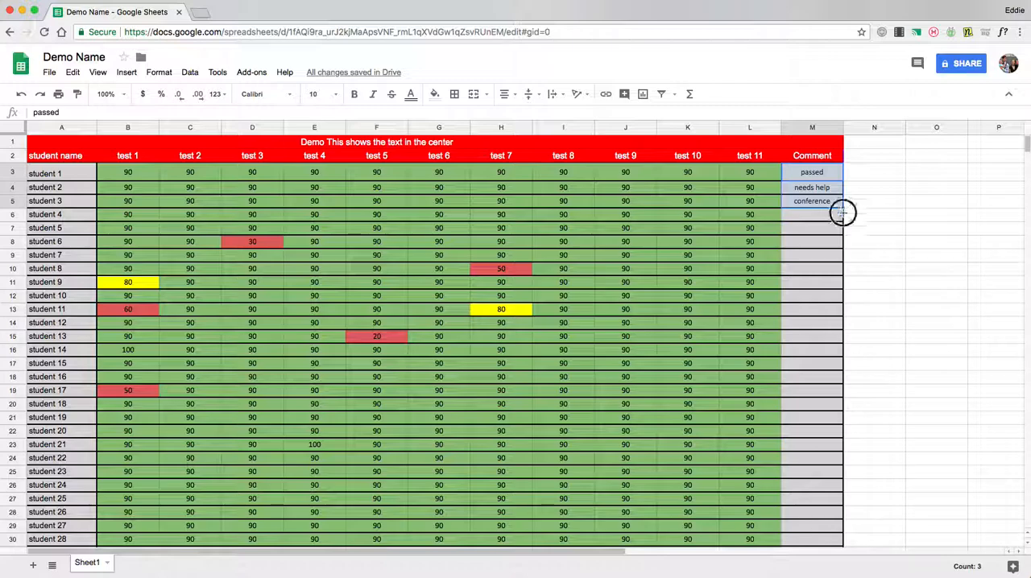
left_click_drag(838, 534, 837, 535)
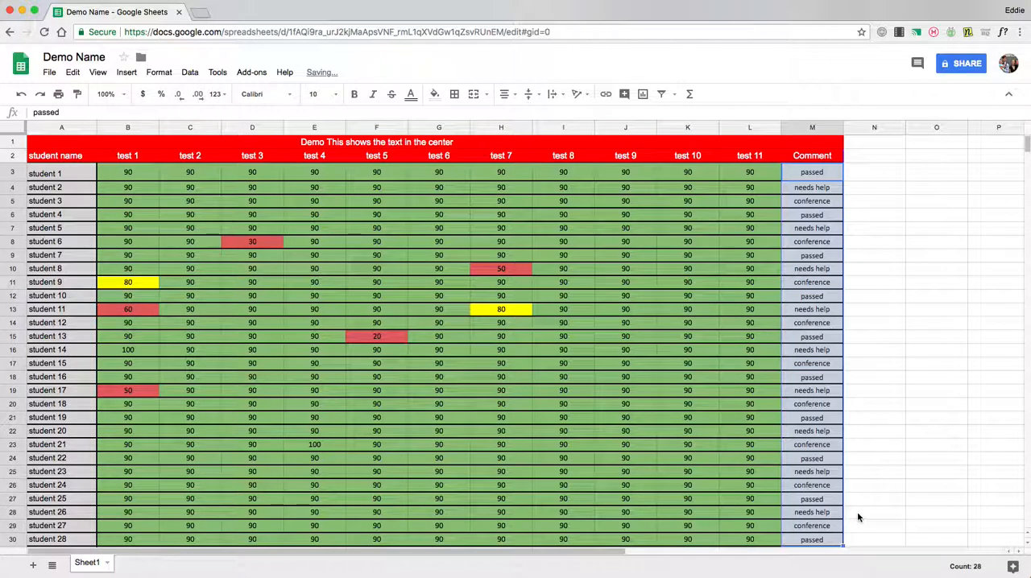
scroll(856, 512, "down", 5)
scroll(858, 483, "up", 3)
left_click_drag(843, 394, 842, 418)
scroll(843, 414, "up", 2)
scroll(842, 414, "up", 3)
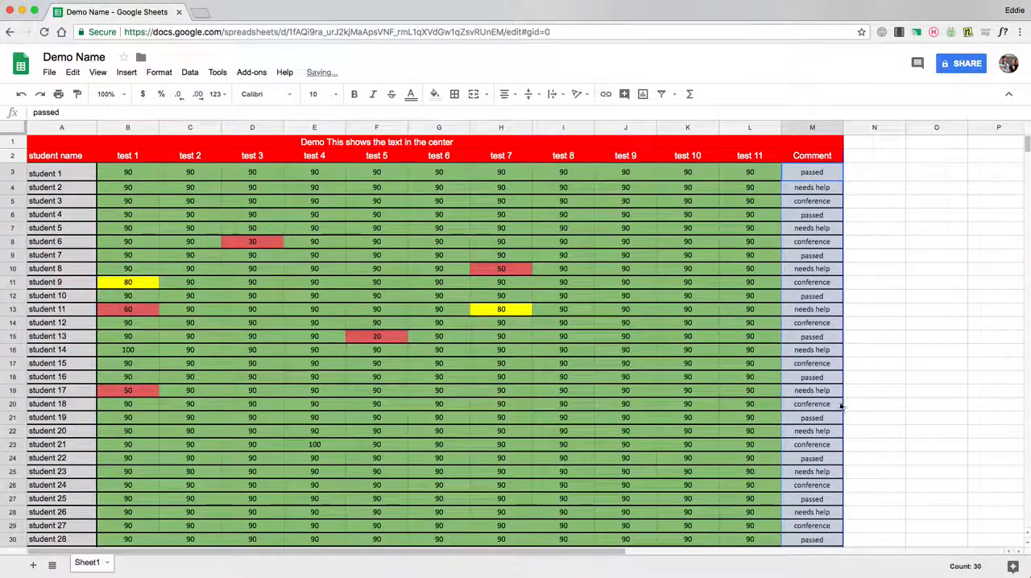
Start a new conditional formatting rule for the comments in M3:M32
left_click(817, 200)
left_click_drag(814, 172, 832, 334)
scroll(829, 342, "up", 1)
right_click(823, 297)
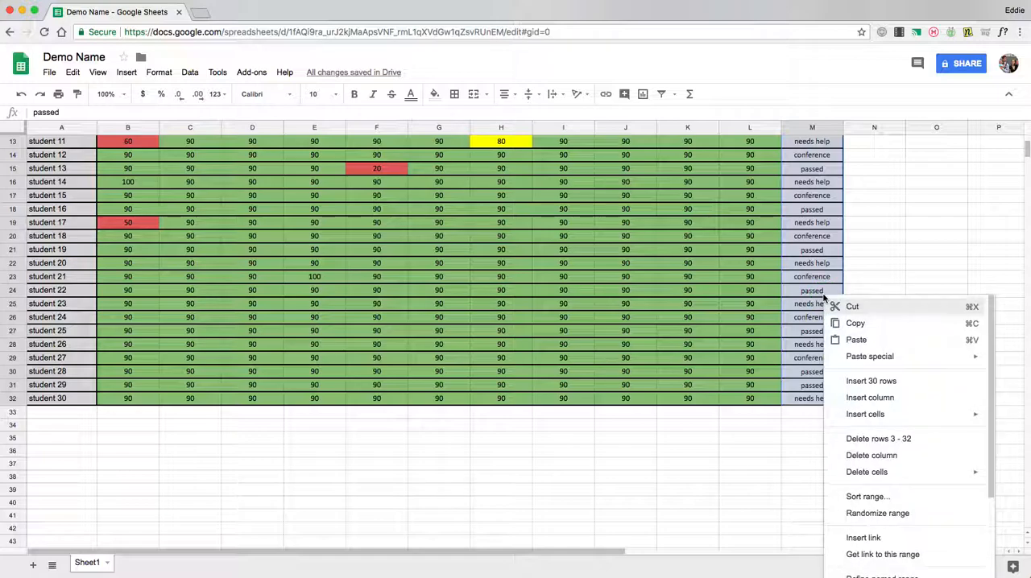
scroll(890, 463, "down", 3)
left_click(896, 551)
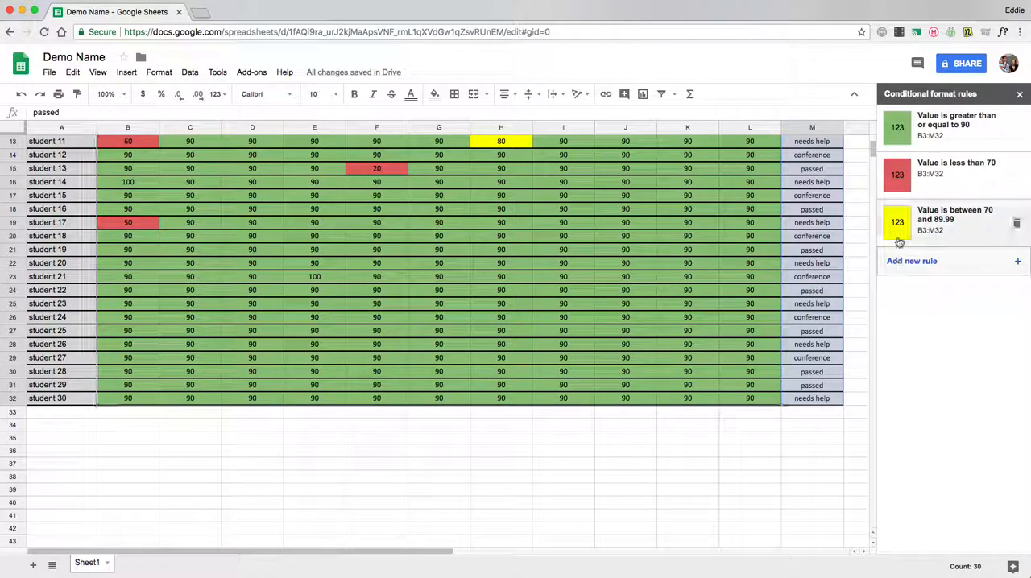
left_click(922, 267)
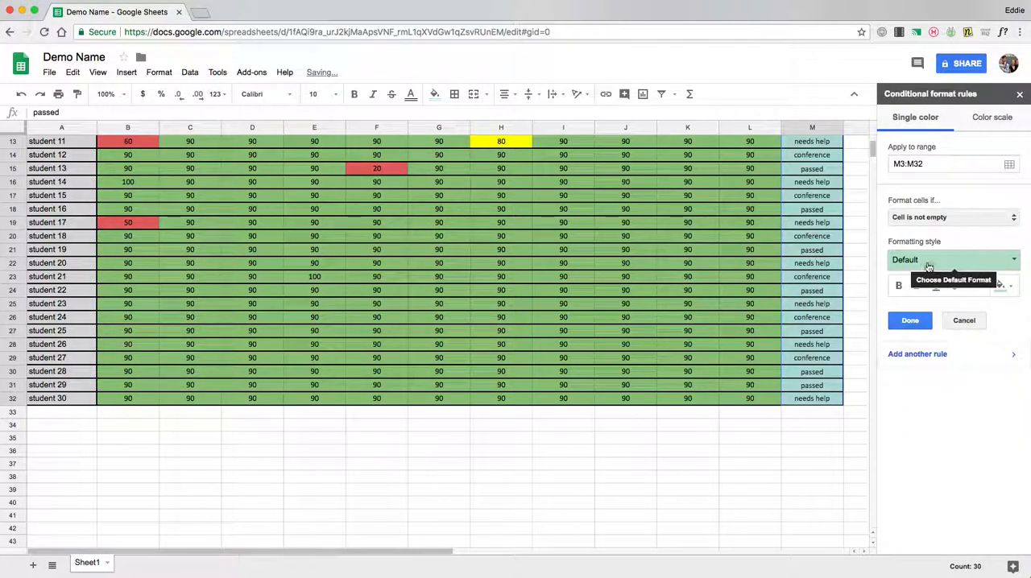
Set the rule to fill cells orange when their text is exactly passed
left_click(945, 221)
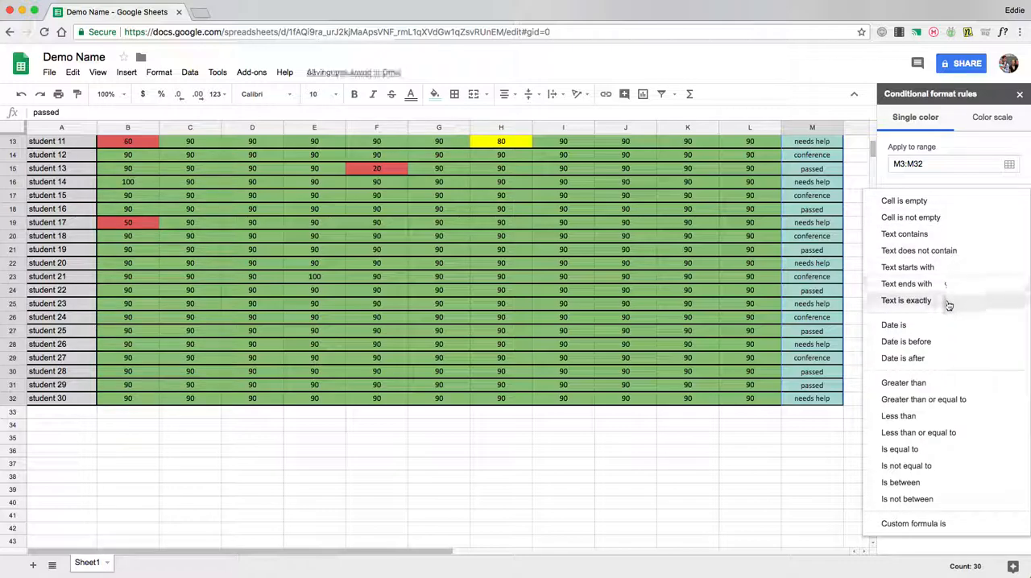
left_click(938, 300)
left_click(952, 239)
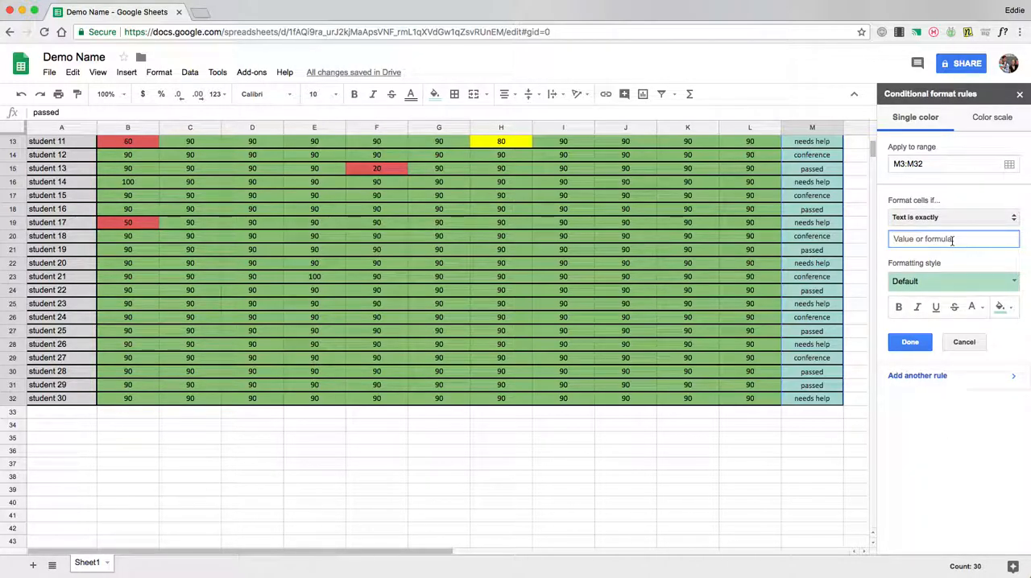
type("passed")
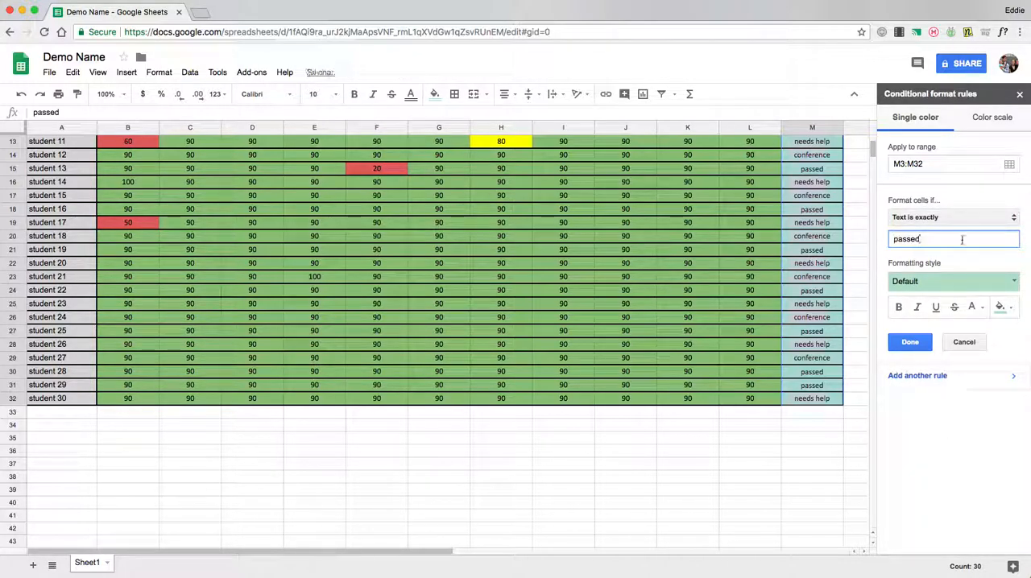
left_click(999, 306)
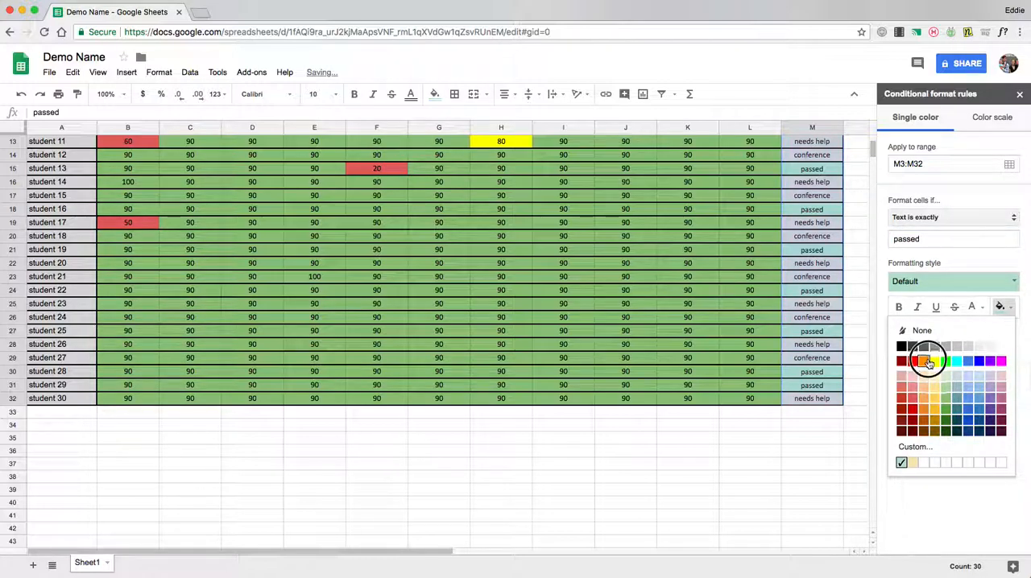
left_click(926, 361)
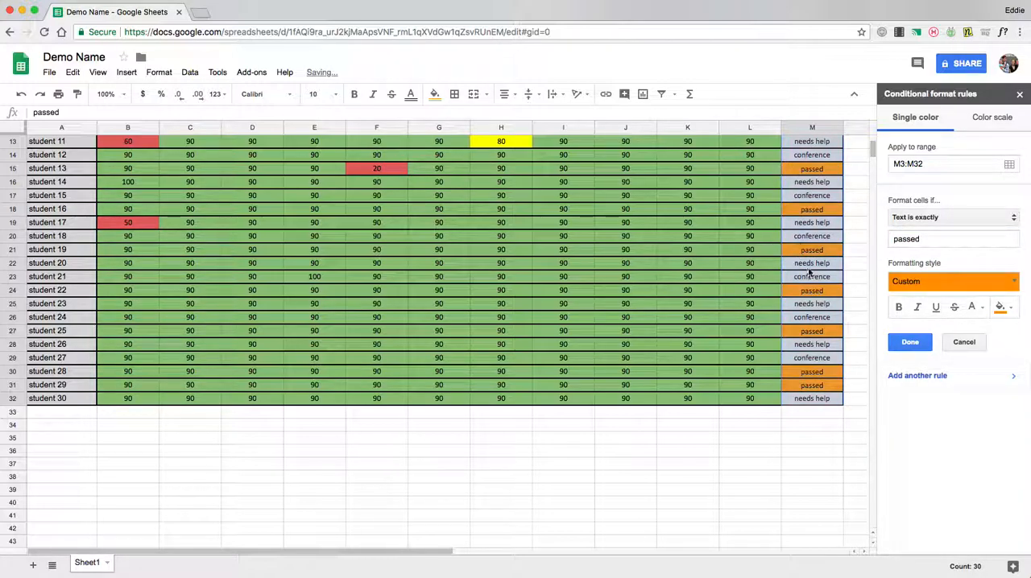
Add another rule for M3:M32 that fills cells yellow when their text is exactly needs help
left_click(930, 376)
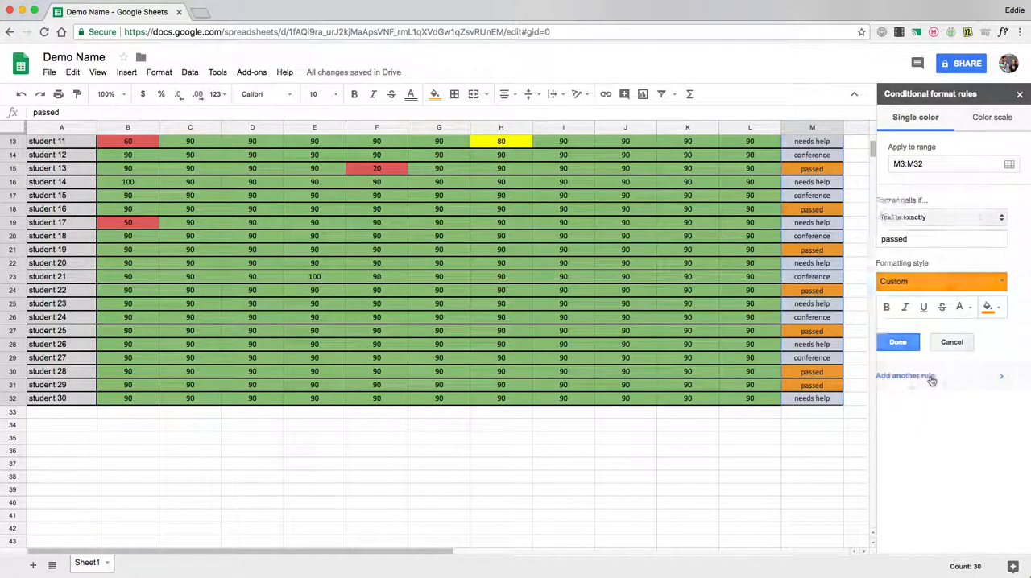
left_click(942, 218)
left_click(941, 223)
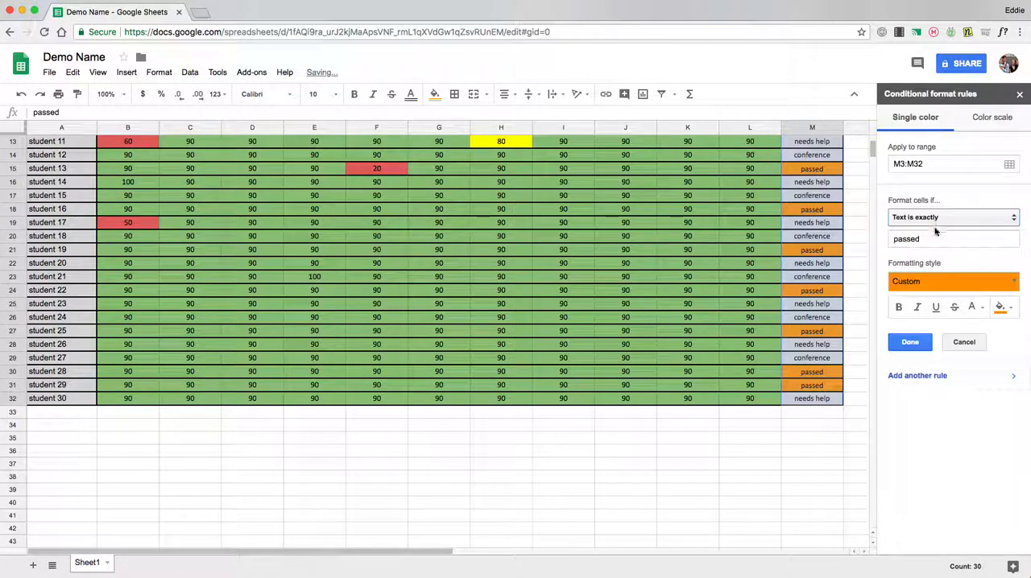
double_click(931, 235)
type("needs help")
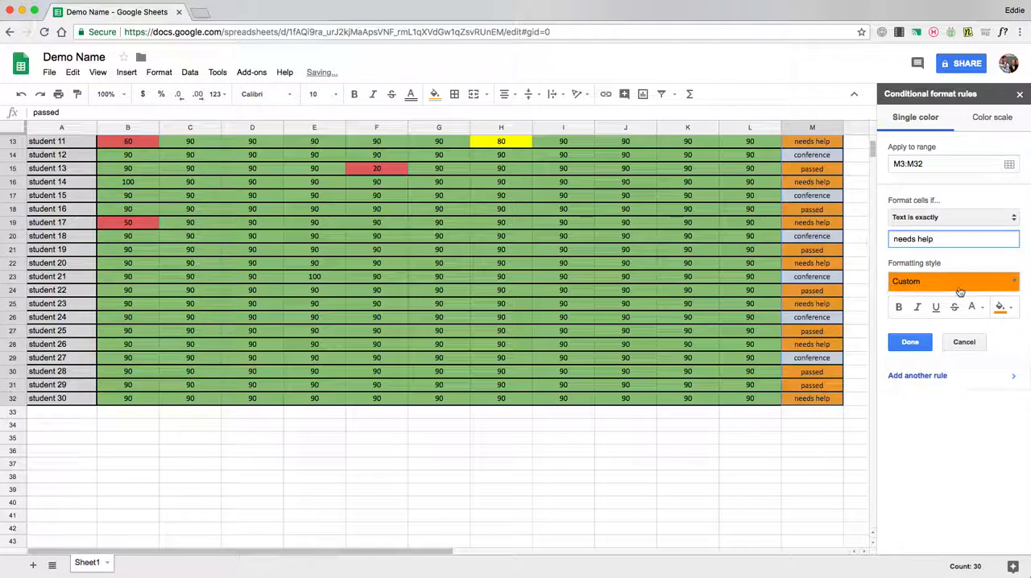
left_click(1001, 307)
left_click(935, 361)
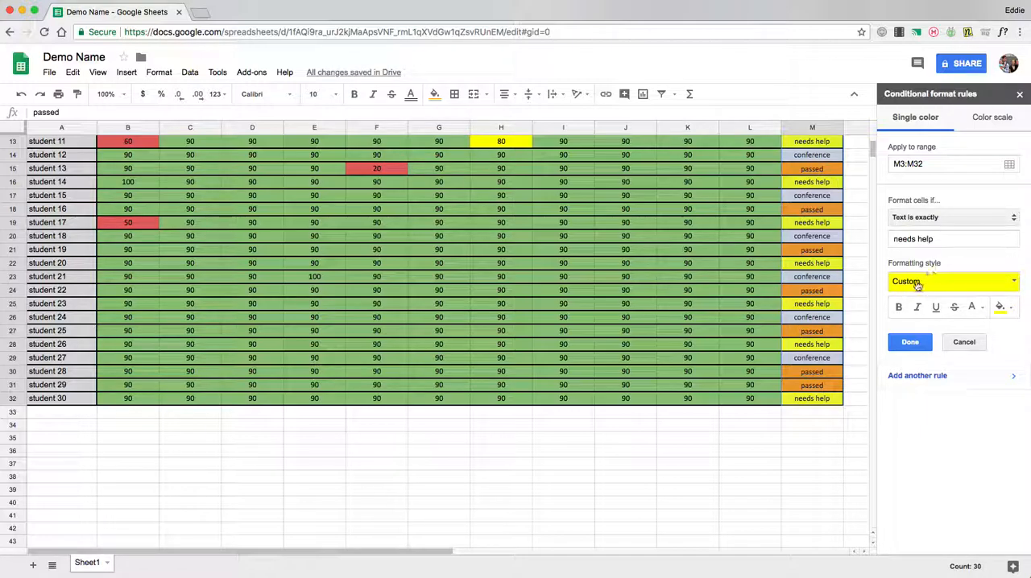
Add a rule for M3:M32 that fills cells cyan when their text is exactly conference, and close the rules sidebar
left_click(932, 239)
left_click_drag(934, 239, 885, 239)
type("conferen")
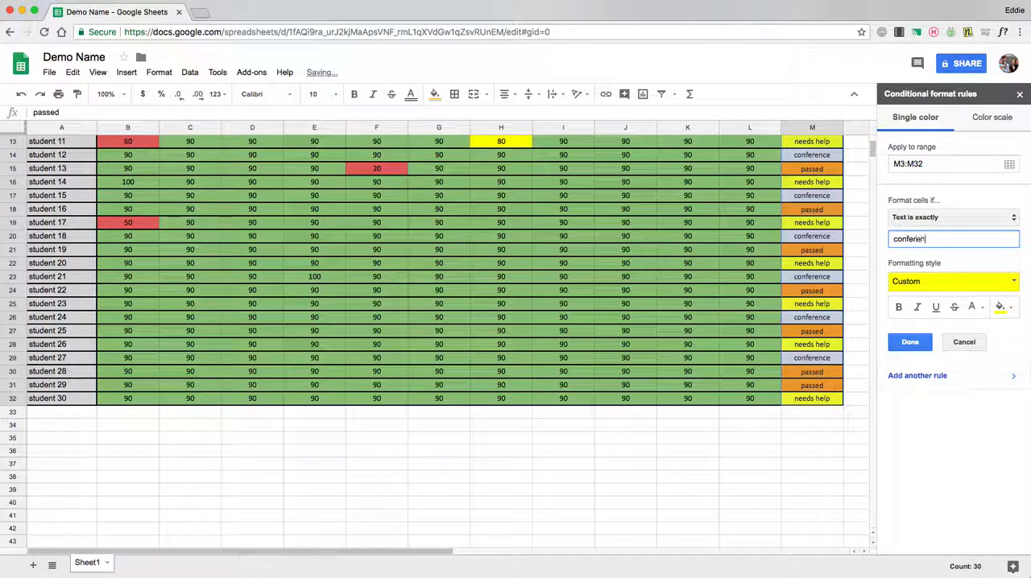
type("ce")
left_click(1000, 307)
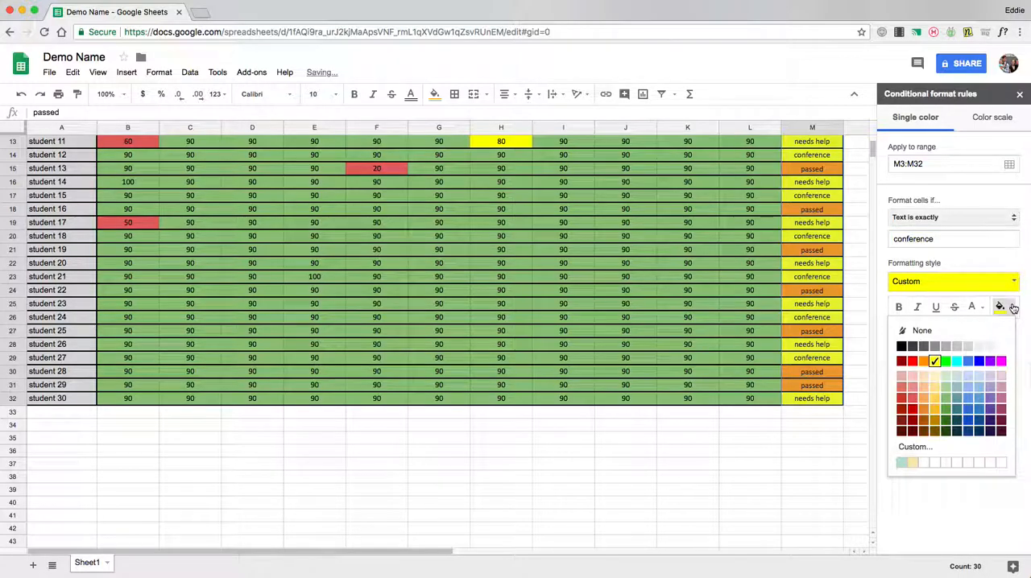
left_click(956, 361)
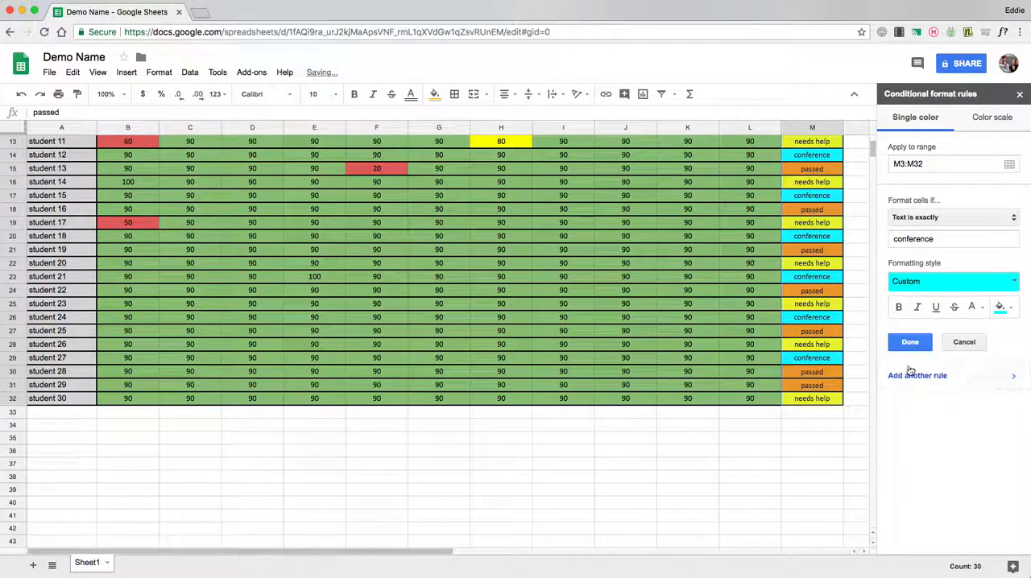
left_click(910, 345)
scroll(702, 335, "up", 5)
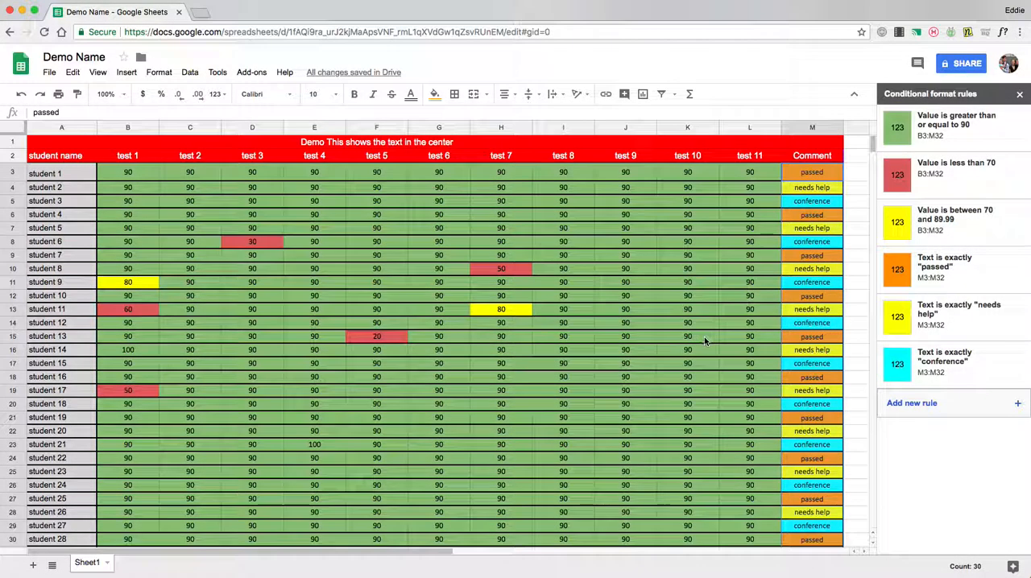
left_click(1020, 95)
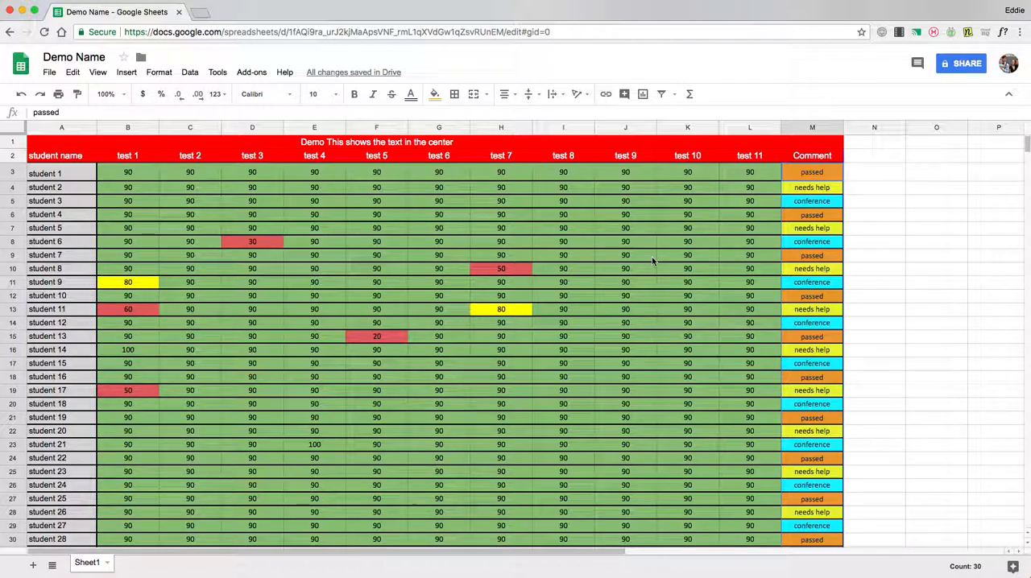
left_click(146, 178)
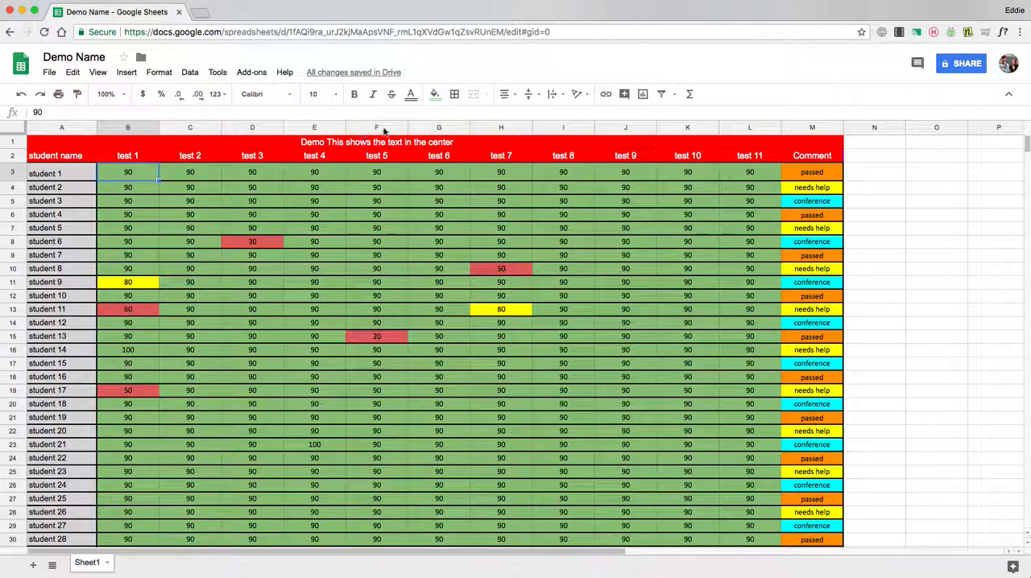
left_click(610, 95)
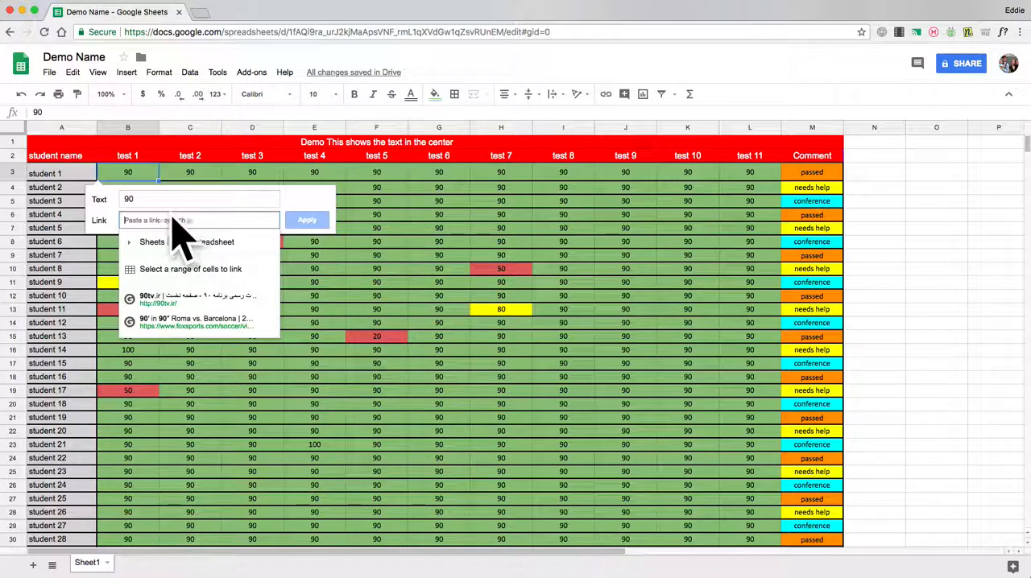
key("Escape")
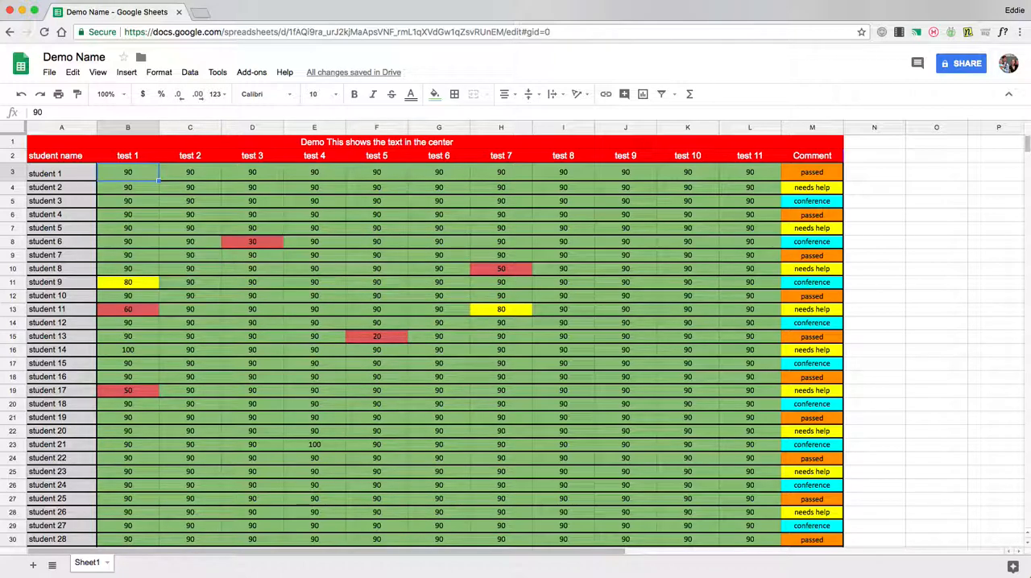
scroll(375, 230, "down", 2)
scroll(375, 231, "up", 2)
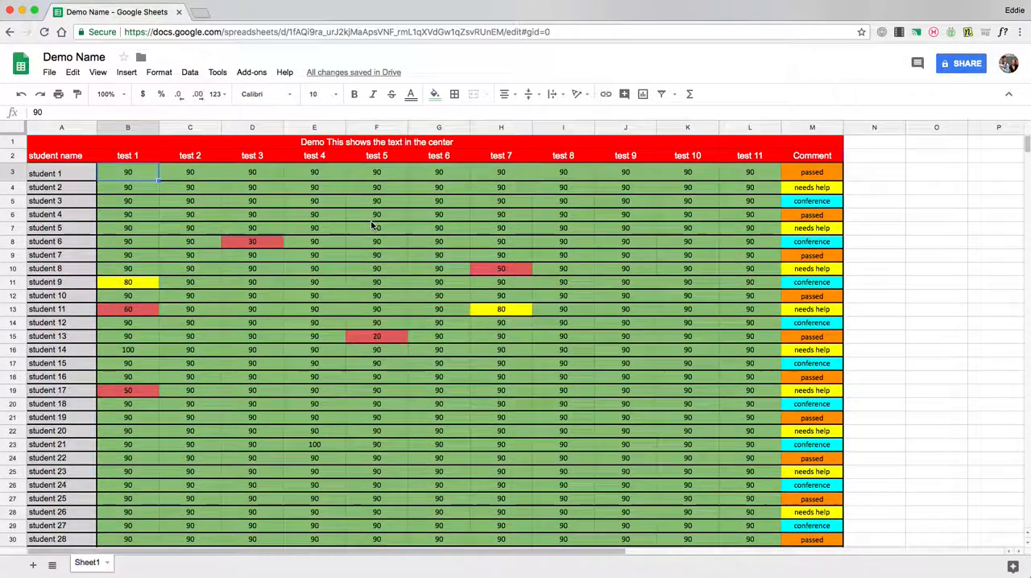